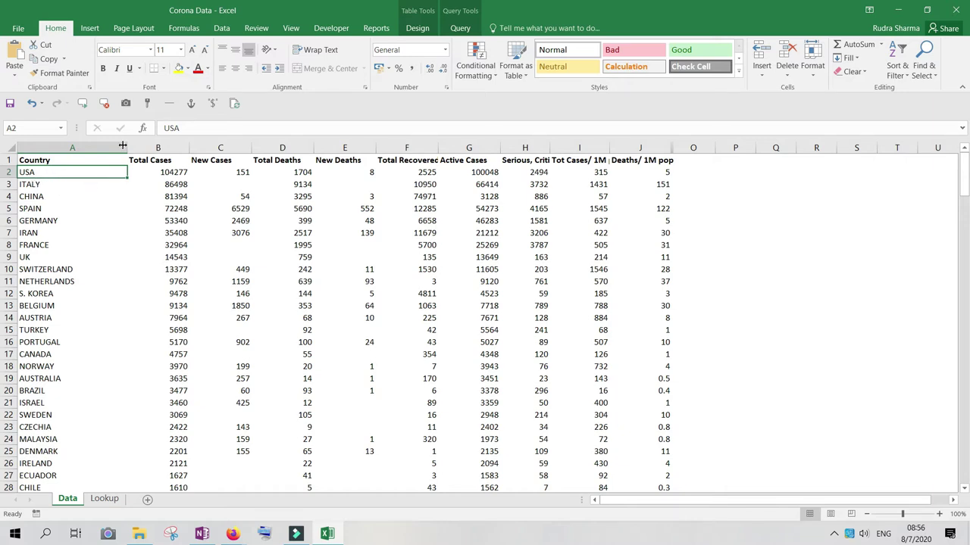
Step: Align the USA cell to the right and vertically to the middle, and make row 2 more than twice as tall
{"action": "left_click", "coordinate": [236, 70]}
{"action": "left_click", "coordinate": [250, 69]}
{"action": "left_click", "coordinate": [236, 52]}
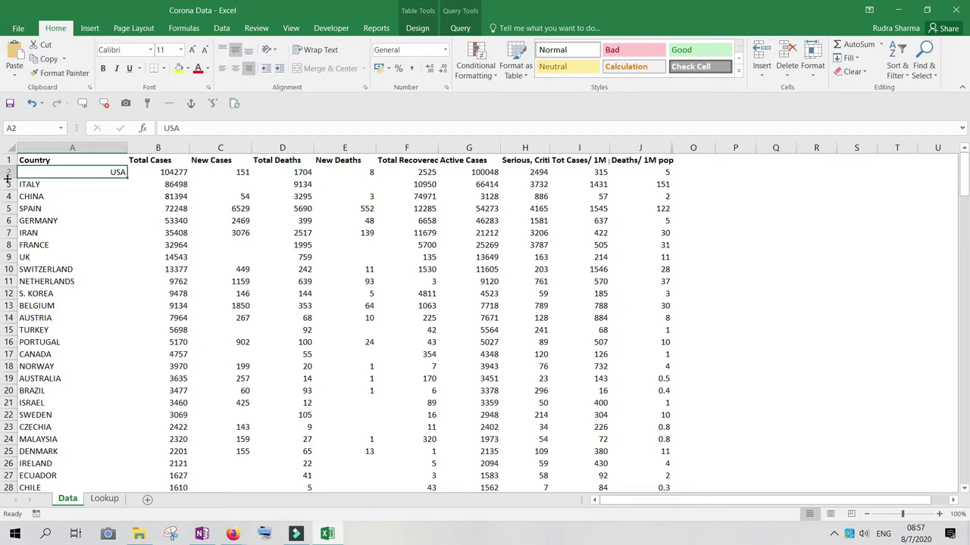
{"action": "left_click_drag", "start_coordinate": [8, 178], "coordinate": [8, 194]}
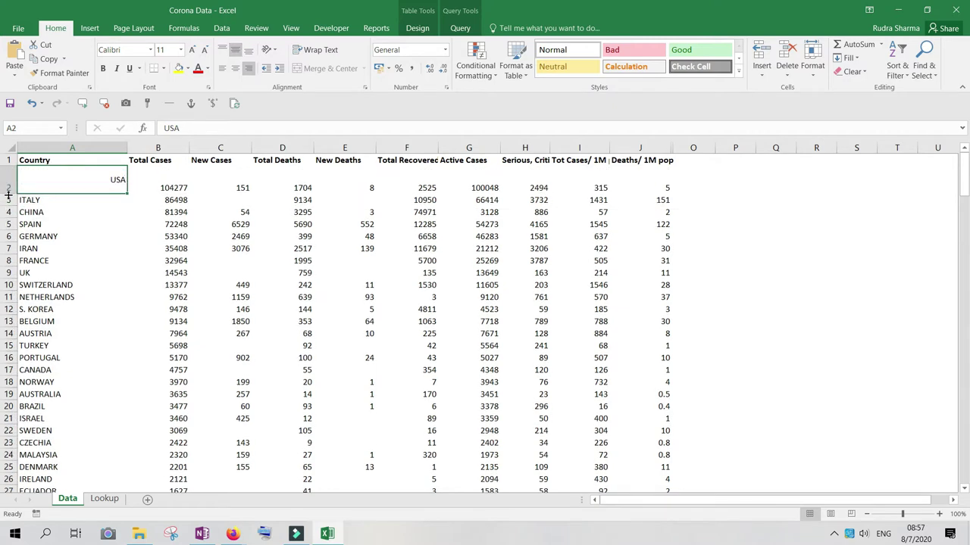
Step: Try centre and top alignment on the USA cell, ending with left and vertical middle alignment
{"action": "left_click", "coordinate": [236, 69]}
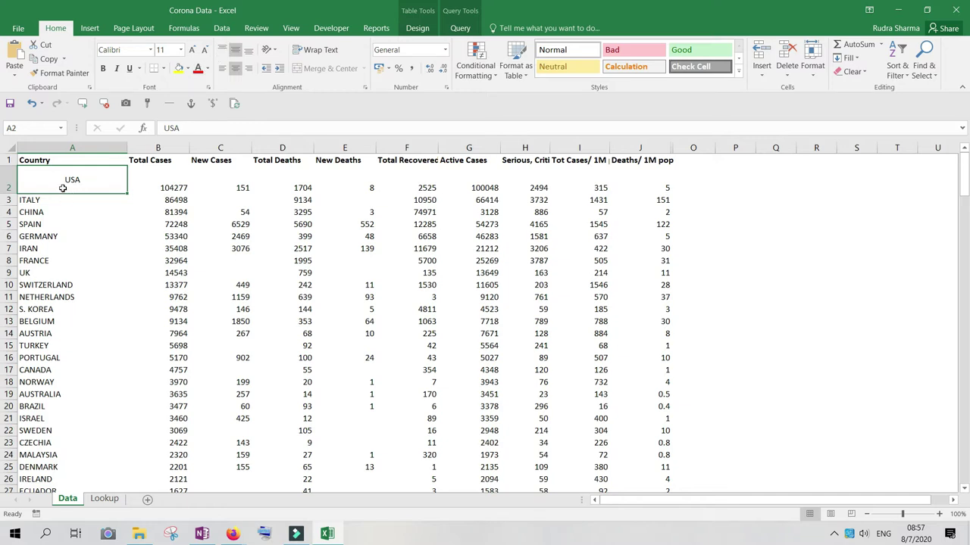
{"action": "left_click", "coordinate": [222, 49]}
{"action": "left_click", "coordinate": [222, 68]}
{"action": "left_click", "coordinate": [234, 49]}
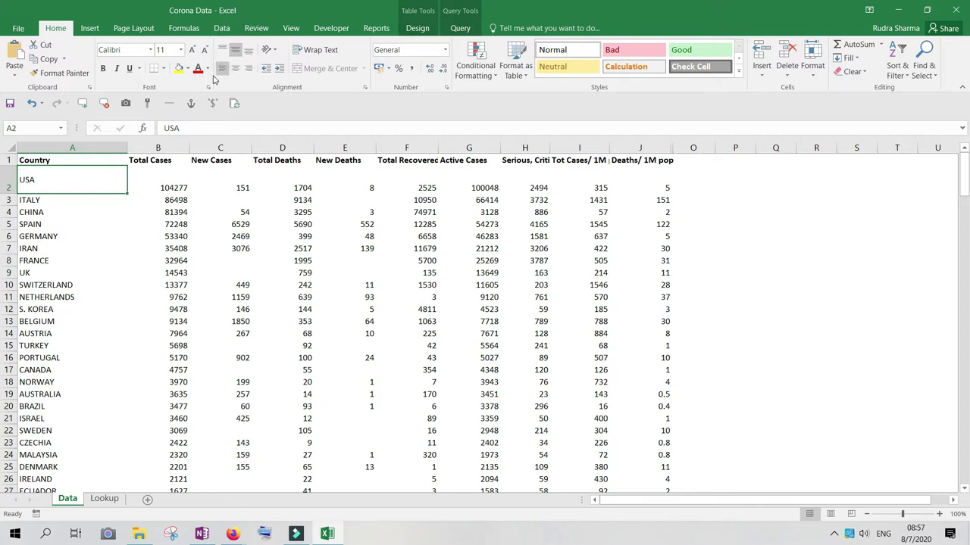
Step: Apply a custom RGB font color with Red 0, Green 0 and Blue 0 to the USA cell
{"action": "key", "text": "alt+Tab"}
{"action": "key", "text": "alt+Tab"}
{"action": "left_click", "coordinate": [209, 69]}
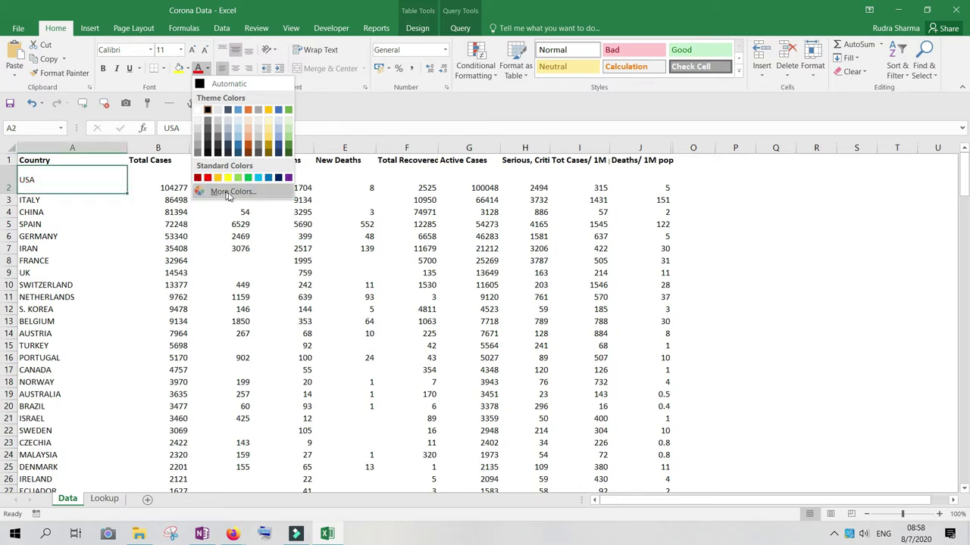
{"action": "key", "text": "Escape"}
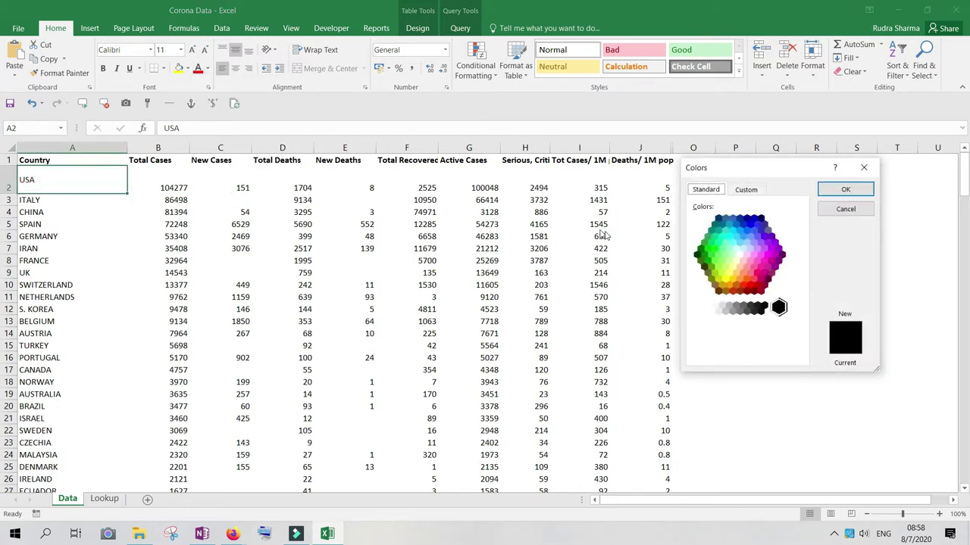
{"action": "left_click", "coordinate": [746, 189]}
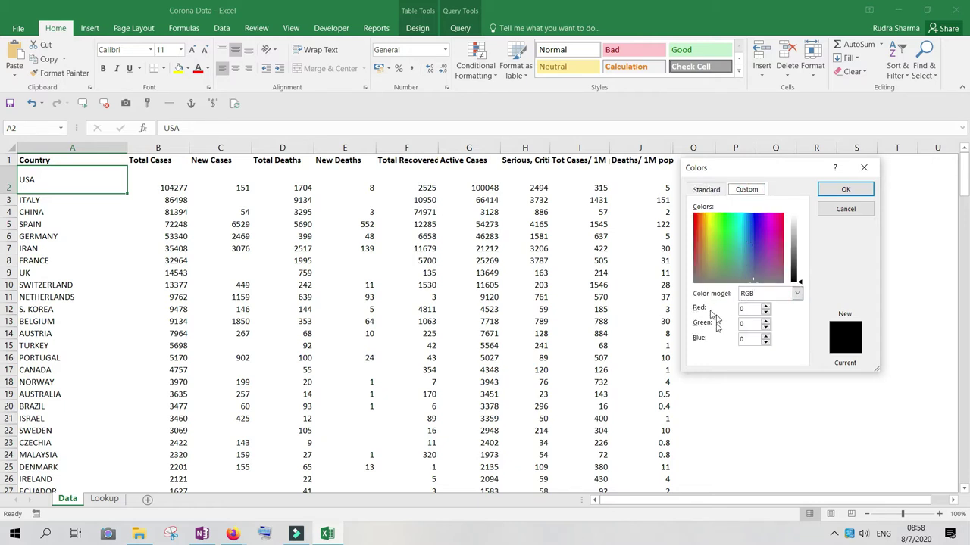
{"action": "left_click", "coordinate": [753, 323]}
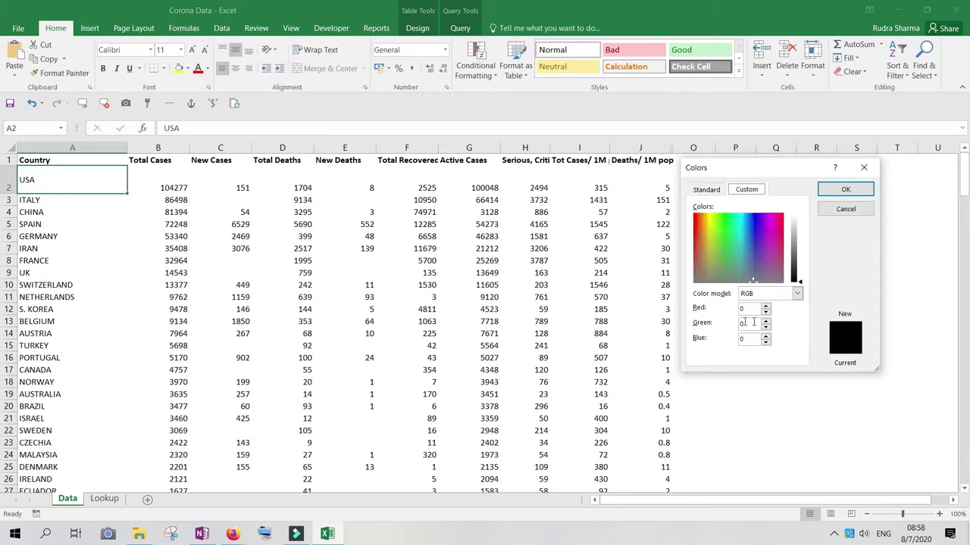
{"action": "left_click", "coordinate": [797, 294]}
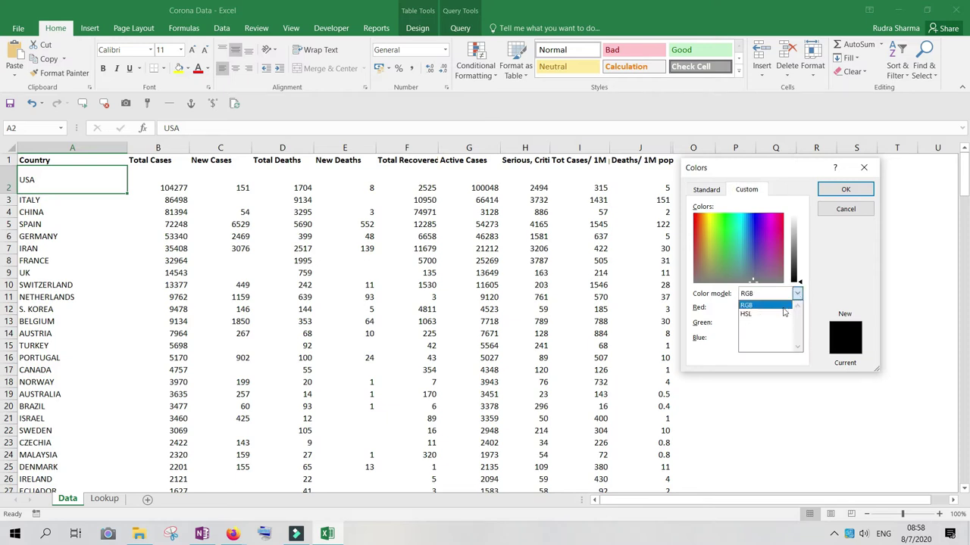
{"action": "left_click", "coordinate": [765, 310]}
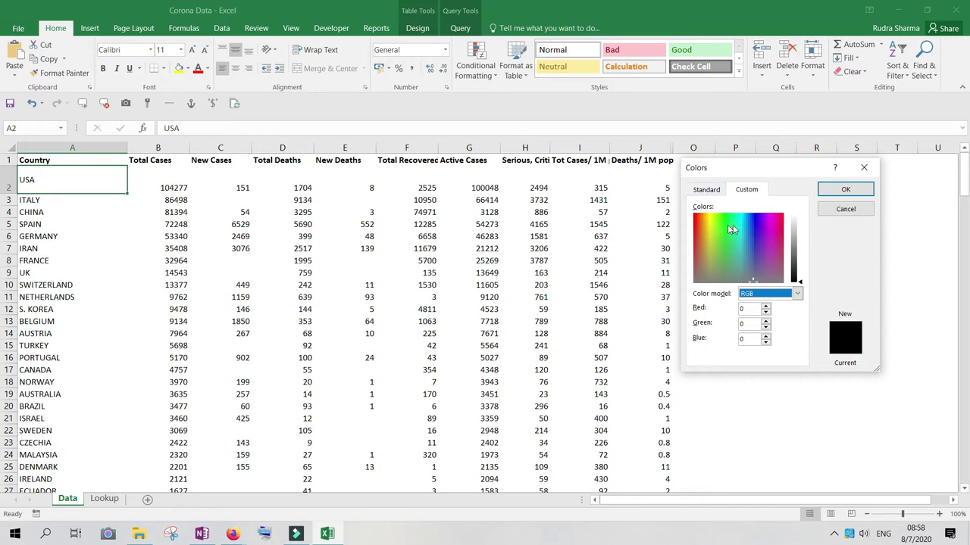
{"action": "left_click", "coordinate": [756, 222]}
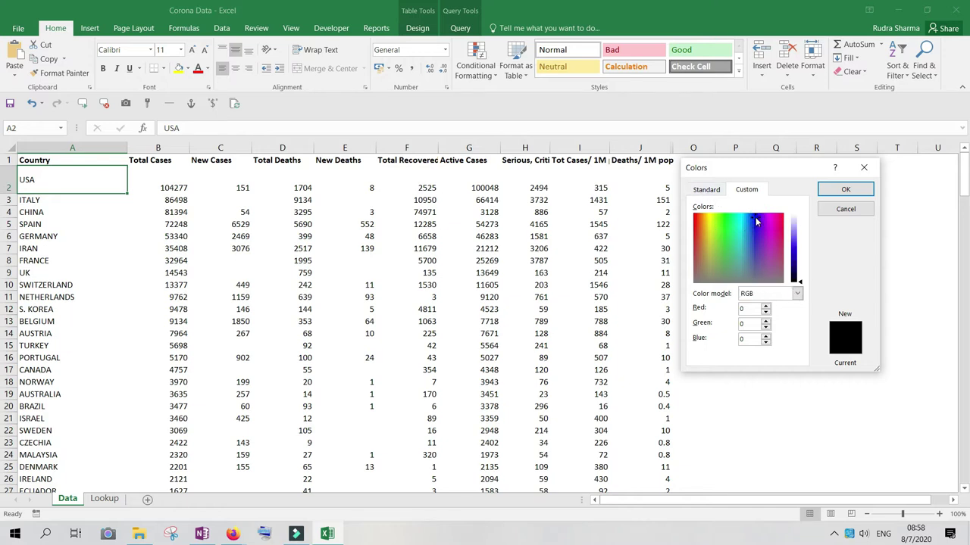
{"action": "left_click", "coordinate": [847, 189]}
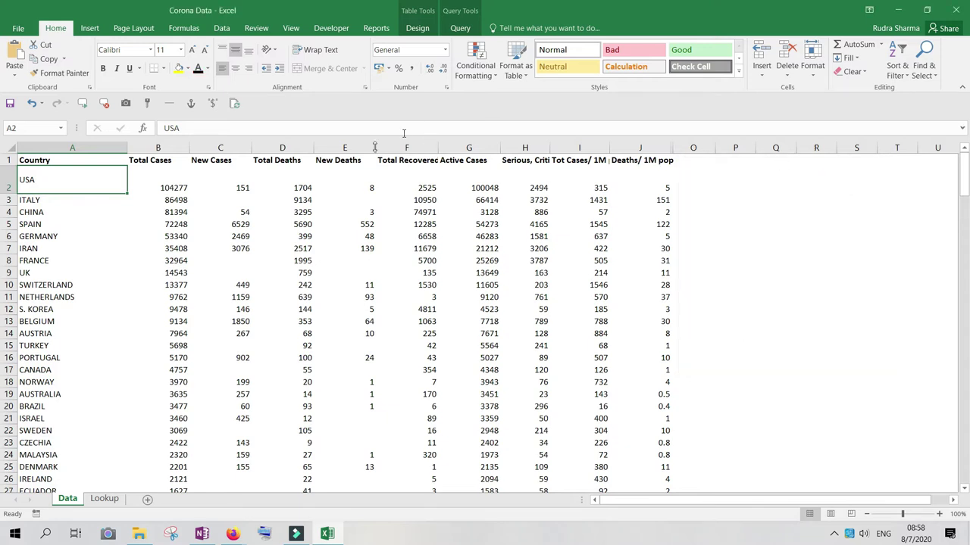
Step: Color the USA text red and fill the SPAIN cell with yellow
{"action": "left_click", "coordinate": [197, 68]}
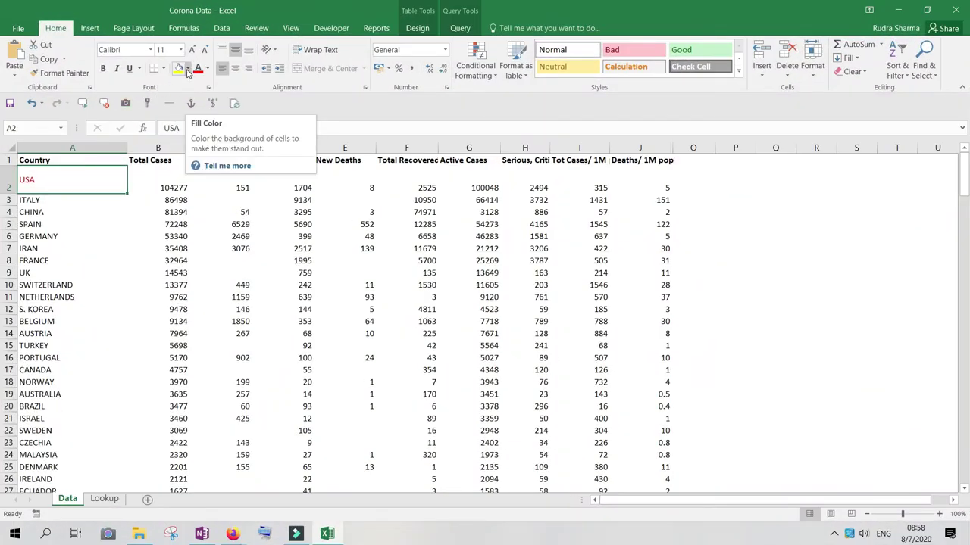
{"action": "left_click", "coordinate": [51, 224]}
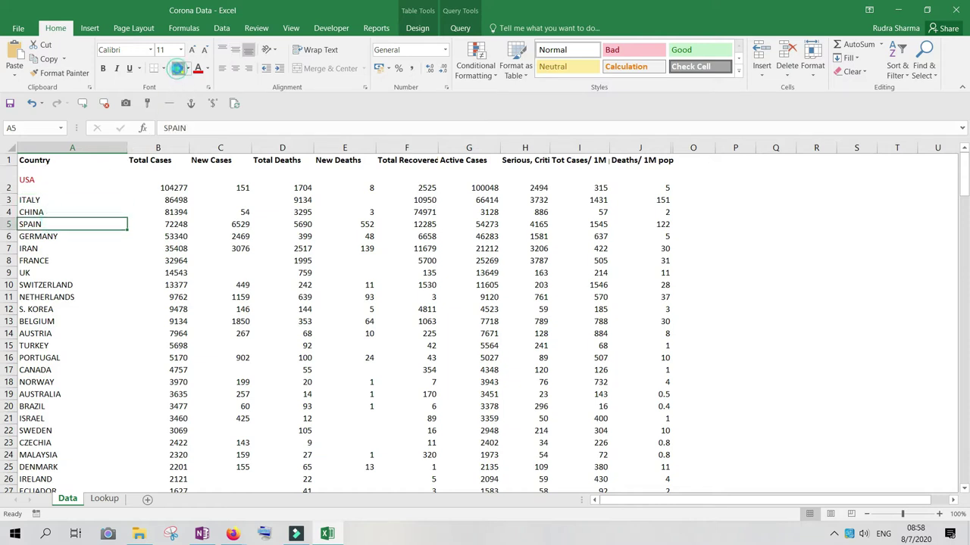
{"action": "left_click", "coordinate": [178, 68]}
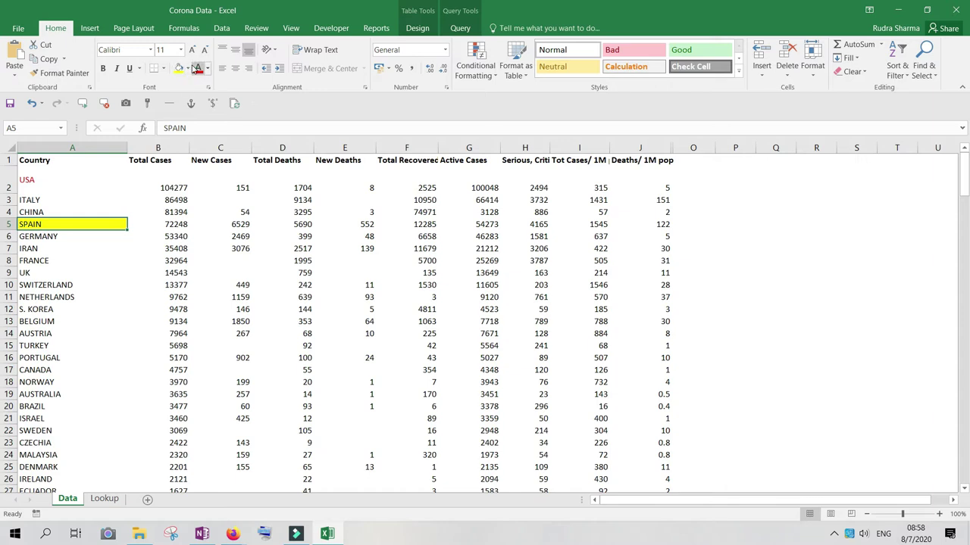
Step: Give the SPAIN cell a custom white fill by setting Blue to 255 alongside Red 255 and Green 255
{"action": "left_click", "coordinate": [188, 69]}
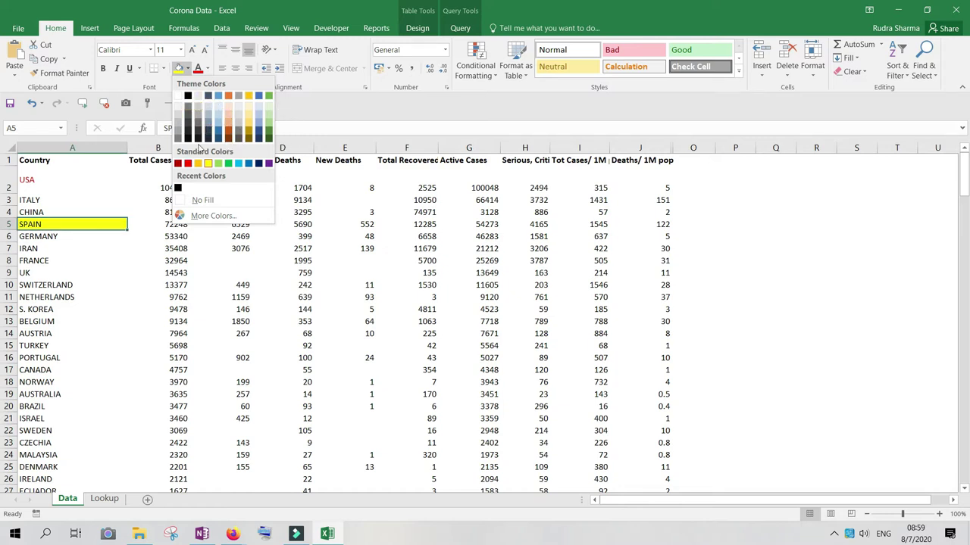
{"action": "left_click", "coordinate": [211, 217]}
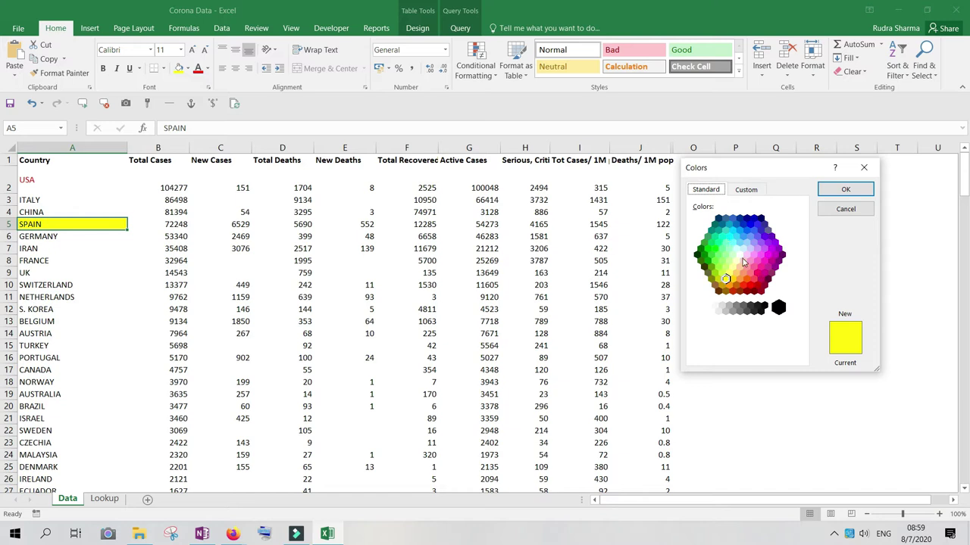
{"action": "left_click", "coordinate": [745, 192]}
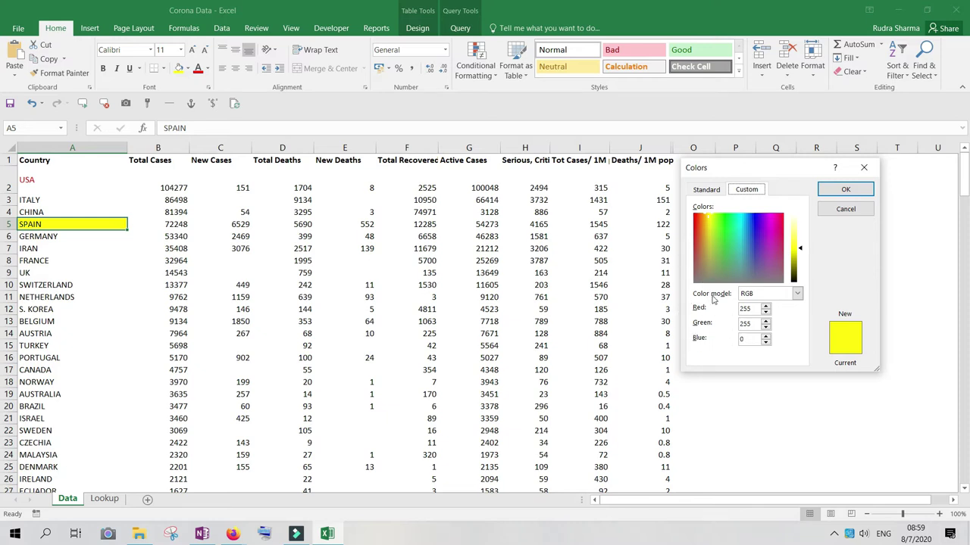
{"action": "left_click", "coordinate": [739, 339]}
{"action": "left_click_drag", "start_coordinate": [739, 338], "coordinate": [684, 337]}
{"action": "type", "text": "255"}
Step: Try a custom fill of Red 0, Green 0 and Blue 0 on the SPAIN cell and undo it
{"action": "left_click", "coordinate": [744, 308]}
{"action": "left_click_drag", "start_coordinate": [744, 308], "coordinate": [788, 376]}
{"action": "type", "text": "0"}
{"action": "key", "text": "Tab"}
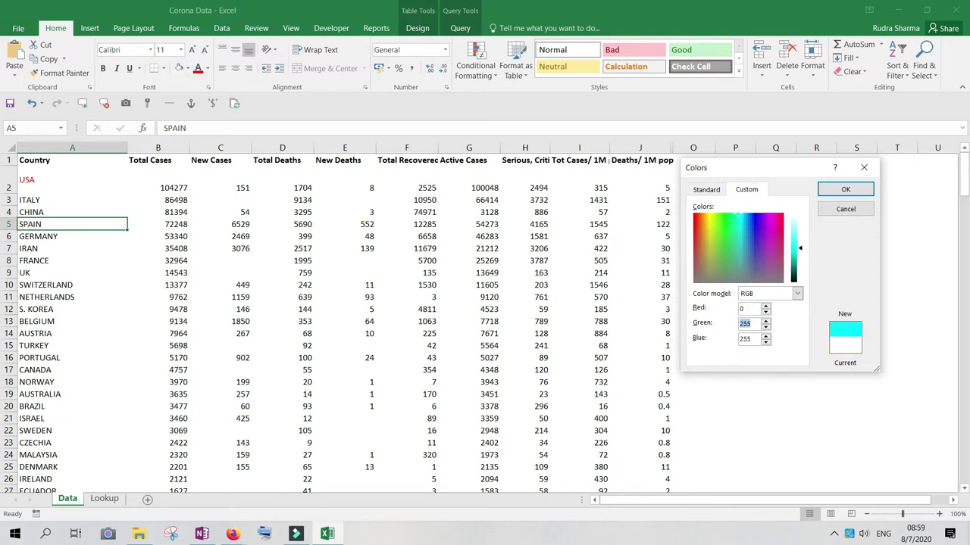
{"action": "type", "text": "0"}
{"action": "key", "text": "Tab"}
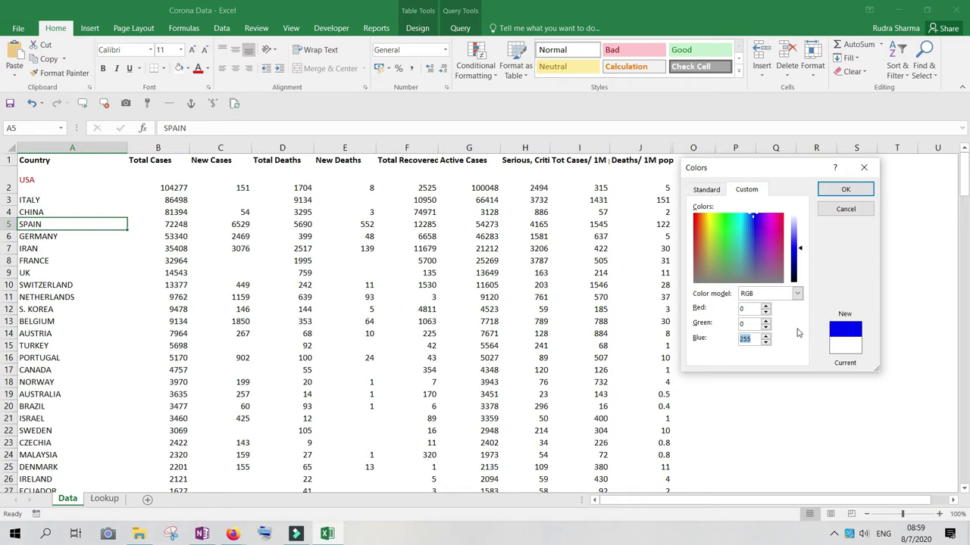
{"action": "type", "text": "0"}
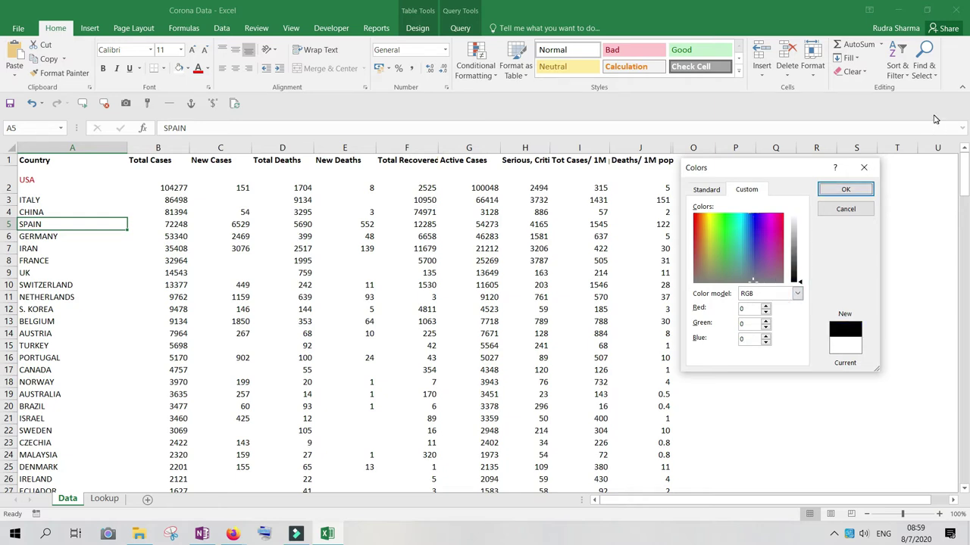
{"action": "left_click", "coordinate": [841, 189]}
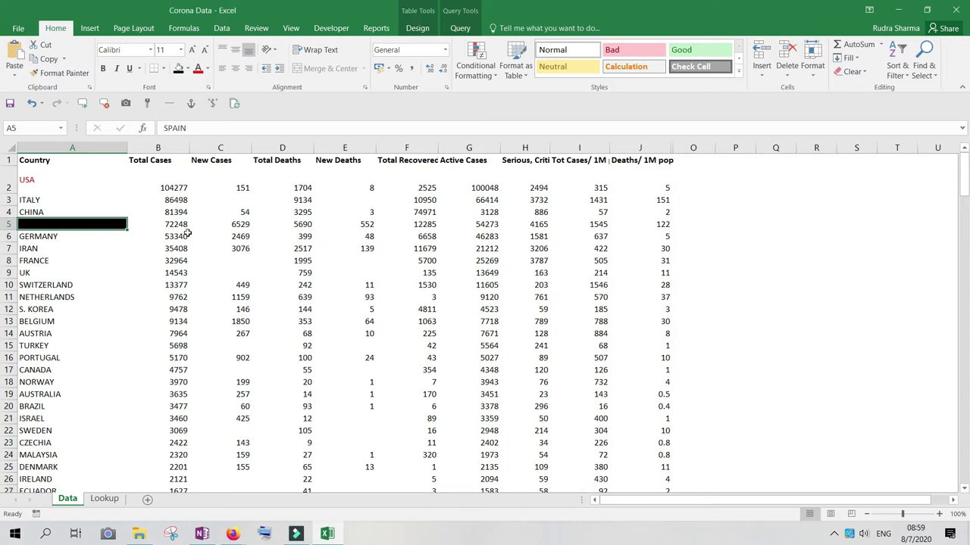
{"action": "key", "text": "ctrl+z"}
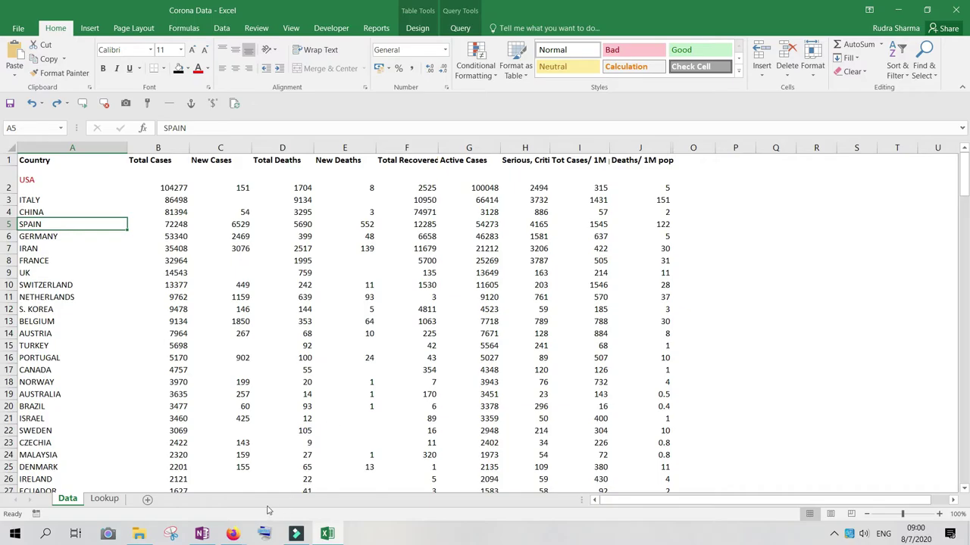
Step: Check the lesson outline slide in Firefox and preview different font sizes on the SPAIN cell in Excel
{"action": "left_click", "coordinate": [235, 534]}
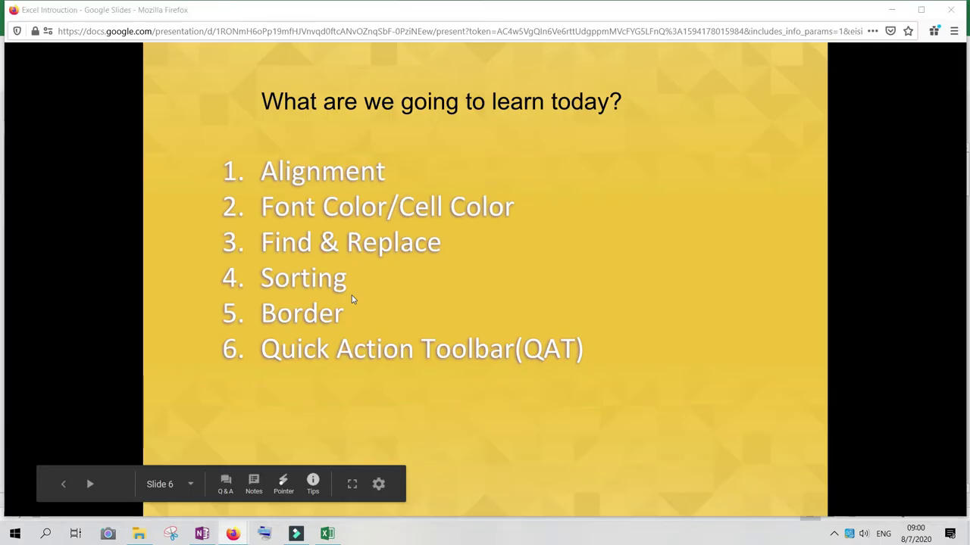
{"action": "key", "text": "alt+Tab"}
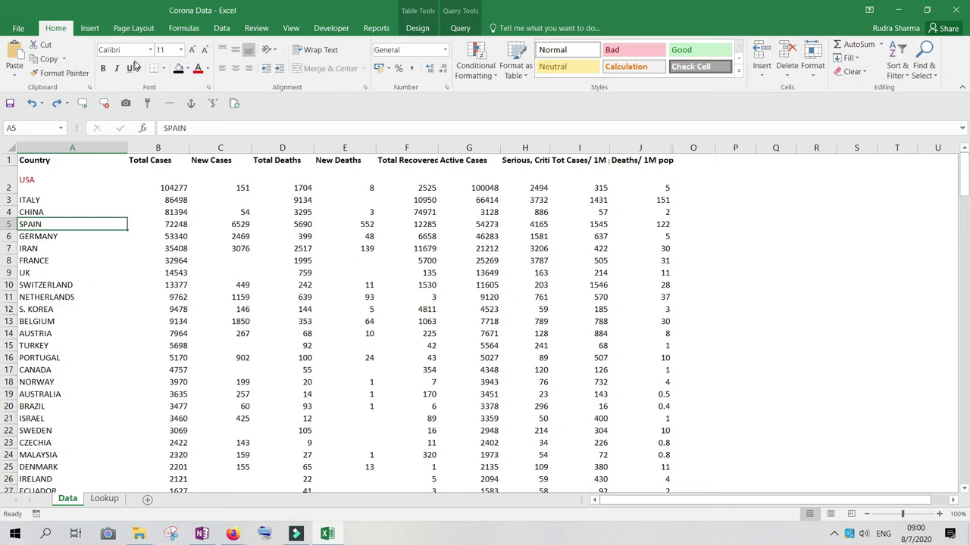
{"action": "left_click", "coordinate": [181, 50]}
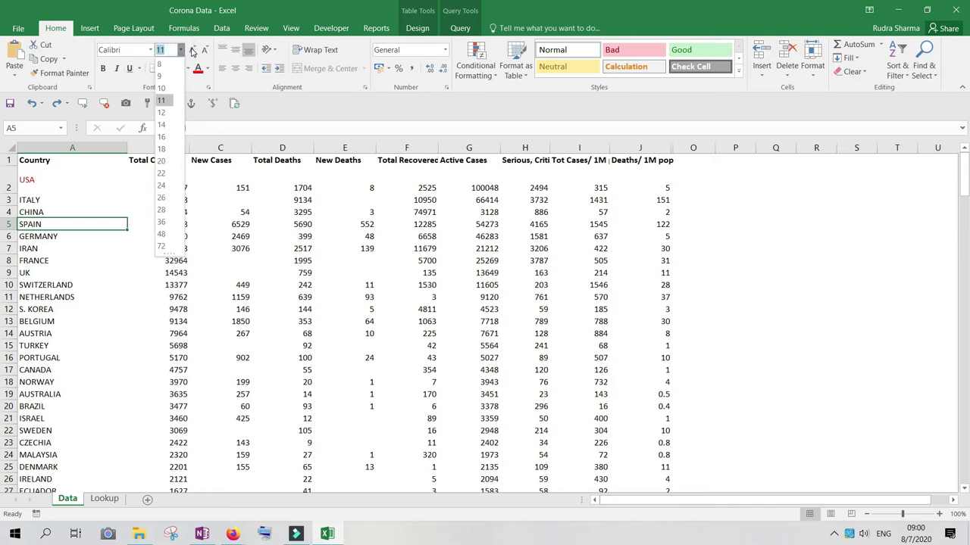
{"action": "left_click", "coordinate": [193, 50]}
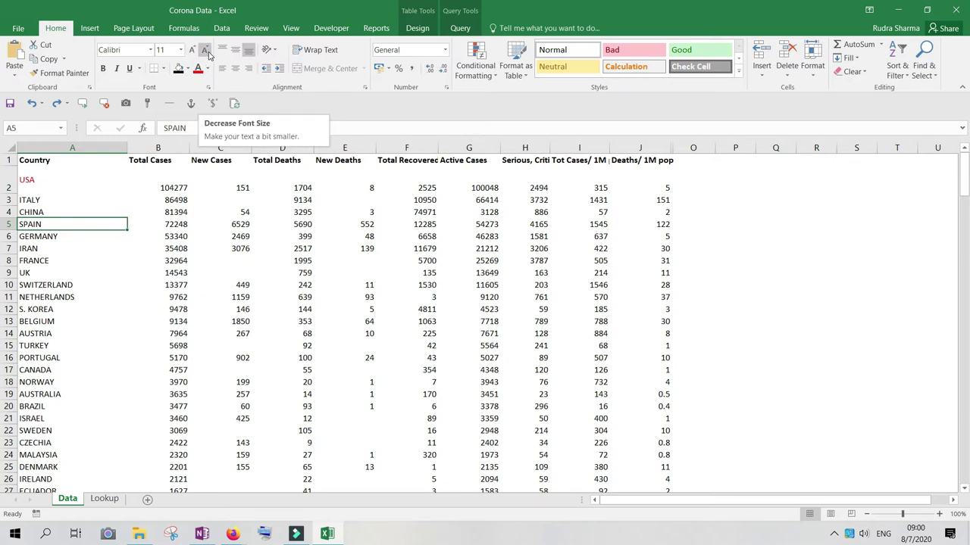
{"action": "left_click", "coordinate": [181, 50]}
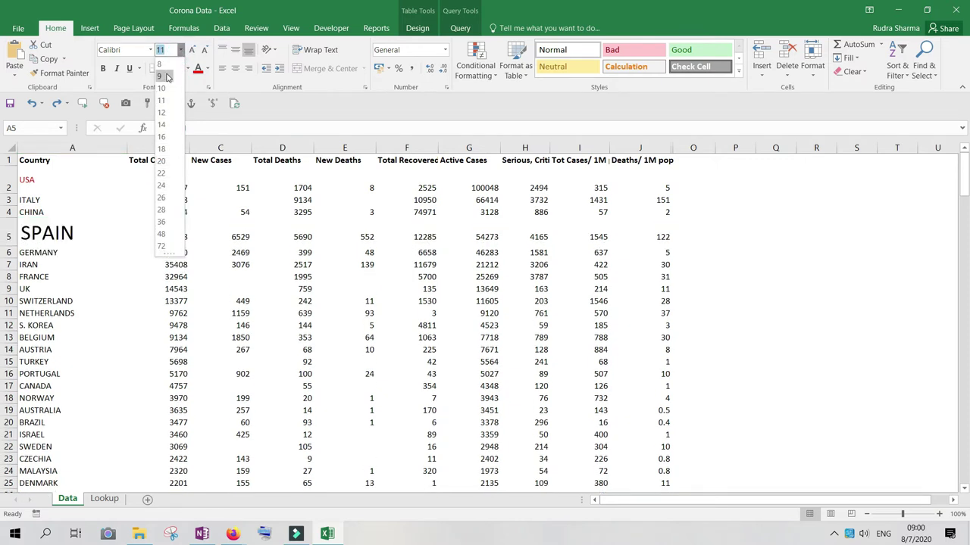
Step: Change the font of the SPAIN cell to Arial
{"action": "left_click", "coordinate": [127, 50]}
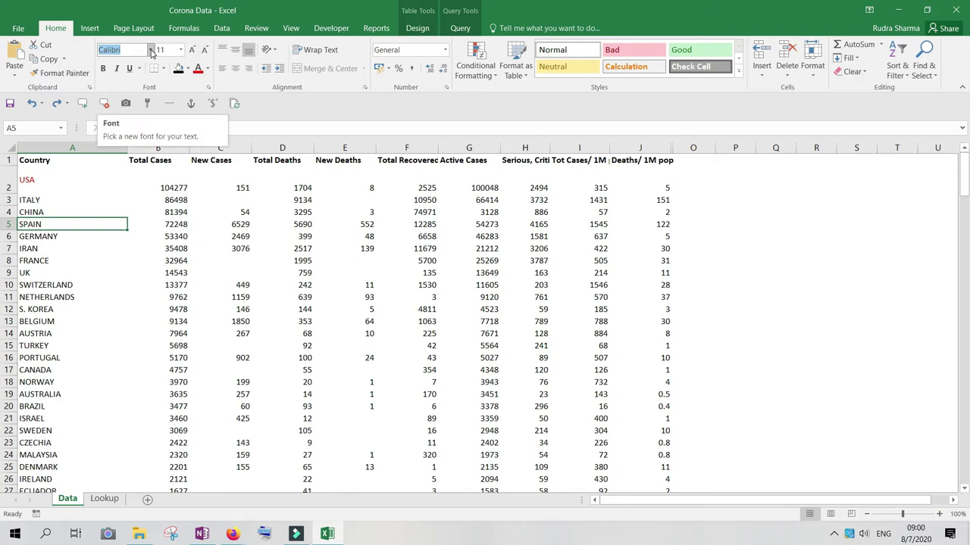
{"action": "left_click", "coordinate": [151, 50]}
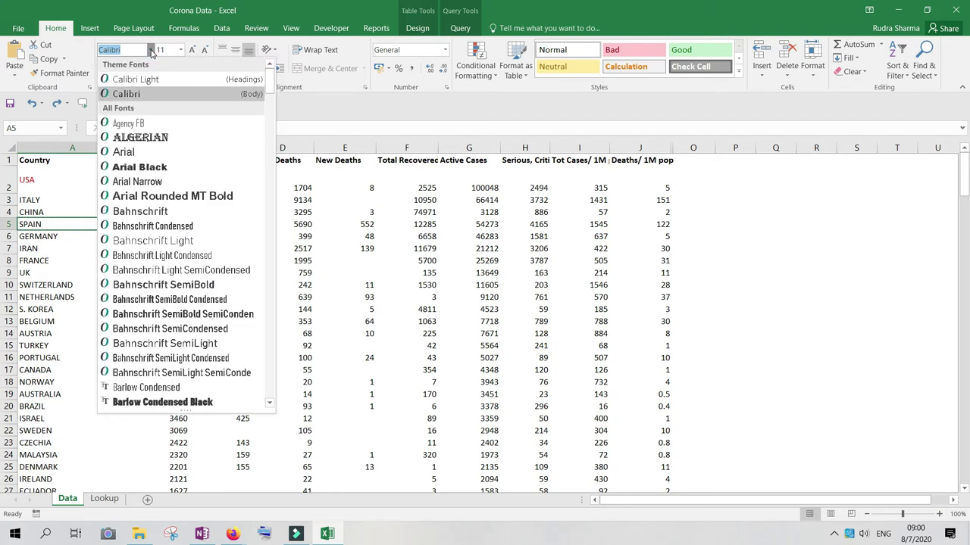
{"action": "left_click", "coordinate": [126, 152]}
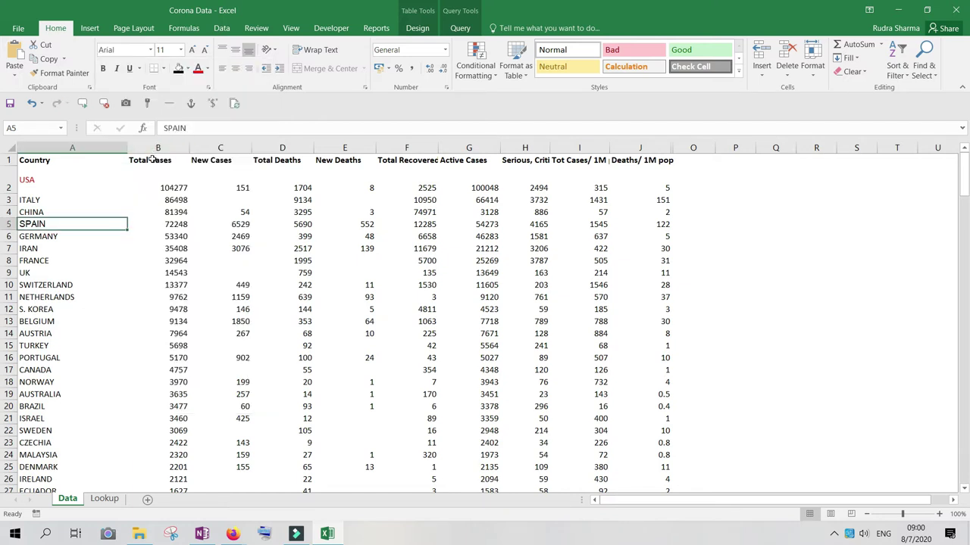
Step: Check the lesson outline slide in Firefox, return to Excel and search the Data sheet for "Japan"
{"action": "key", "text": "alt+Tab"}
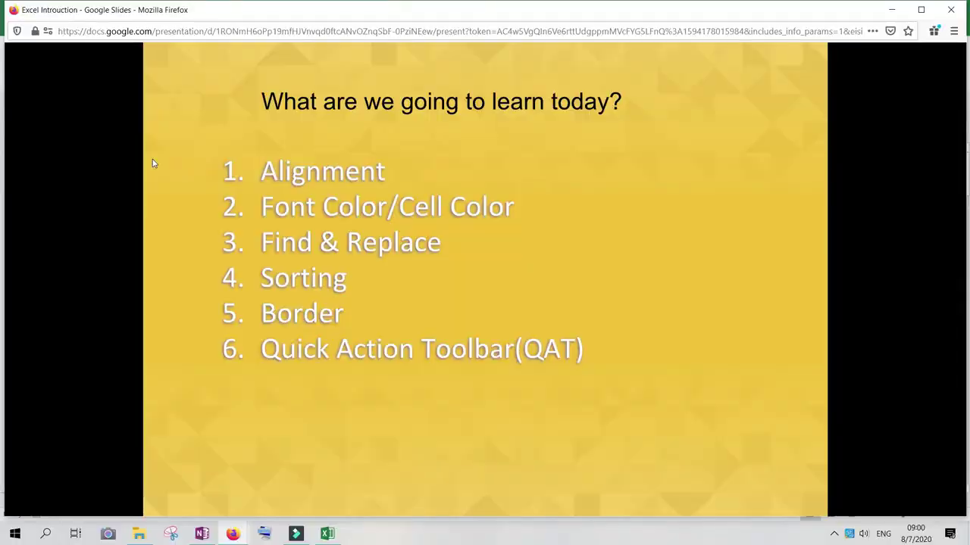
{"action": "key", "text": "alt+Tab"}
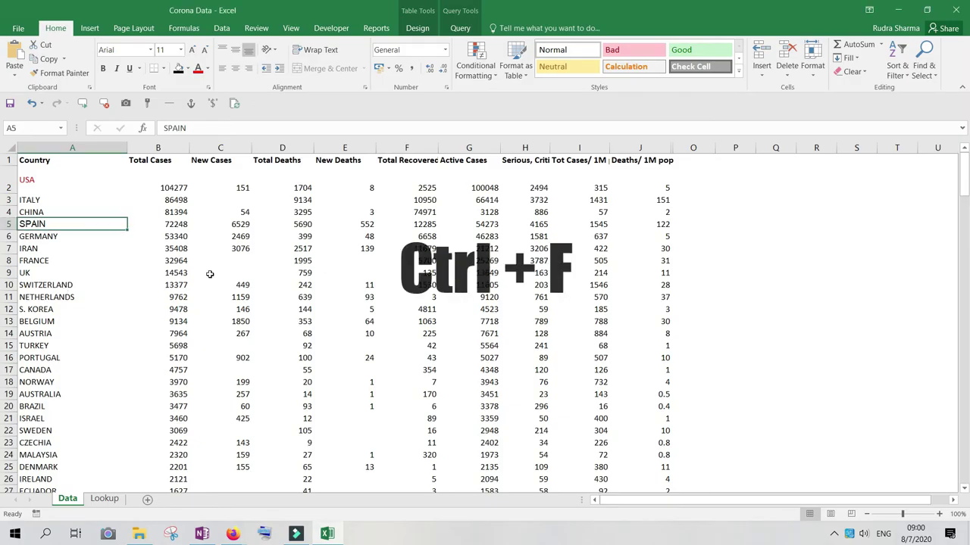
{"action": "key", "text": "ctrl+f"}
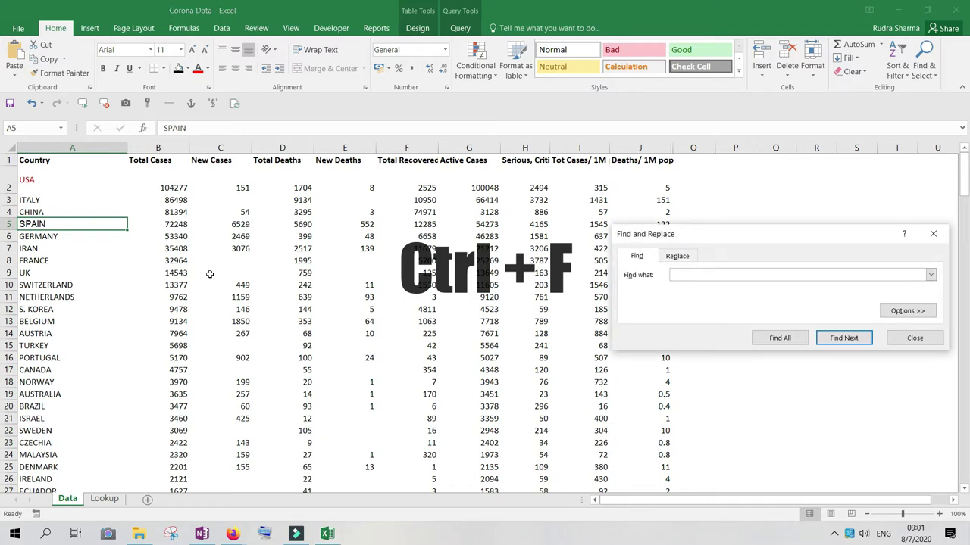
{"action": "type", "text": "Japan"}
{"action": "key", "text": "Return"}
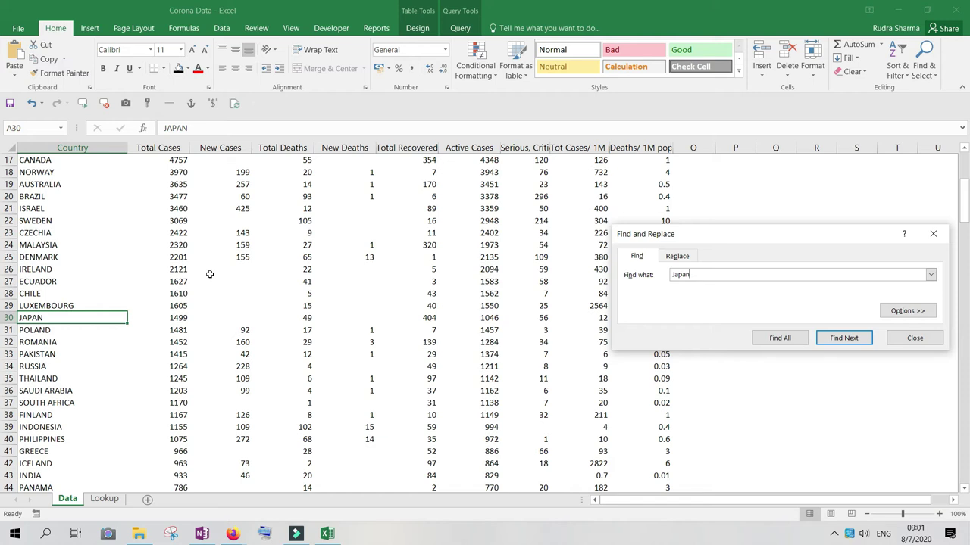
Step: End the search, return to cell A1 and look over the Find and Replace options before closing them
{"action": "key", "text": "Escape"}
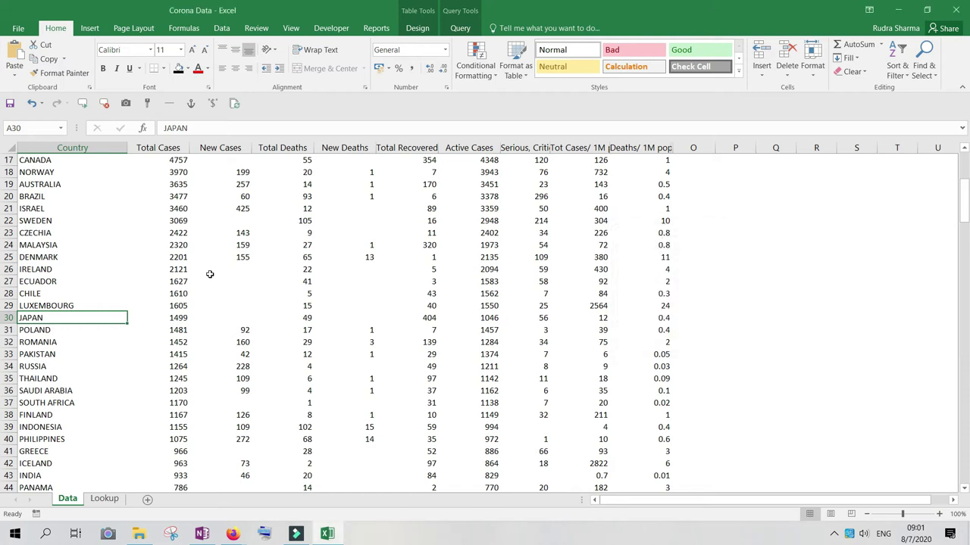
{"action": "key", "text": "ctrl+Home"}
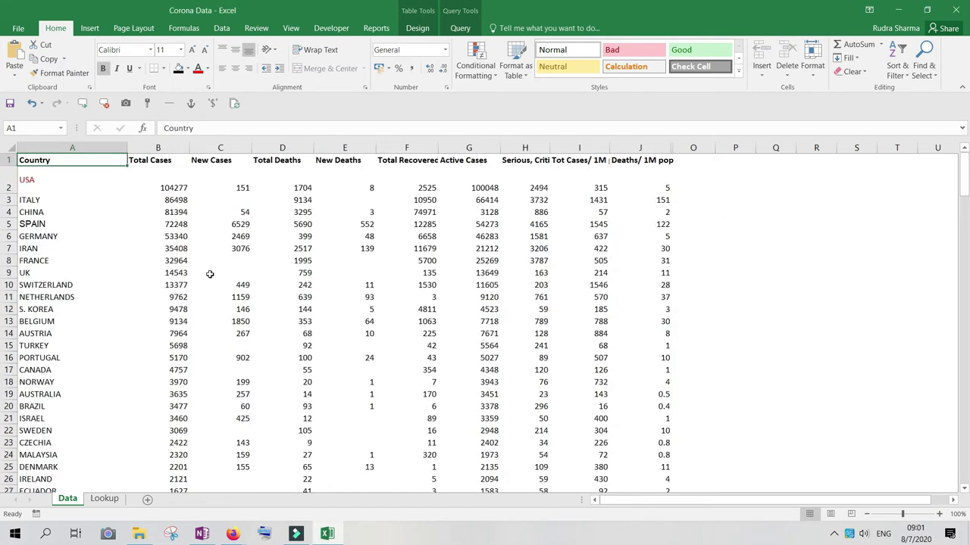
{"action": "key", "text": "ctrl+f"}
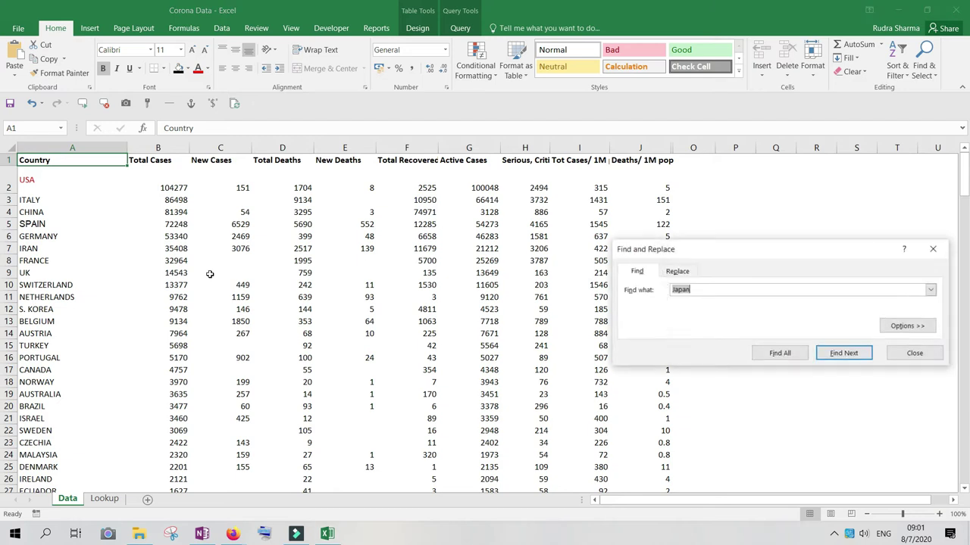
{"action": "left_click", "coordinate": [677, 271]}
{"action": "left_click", "coordinate": [637, 273]}
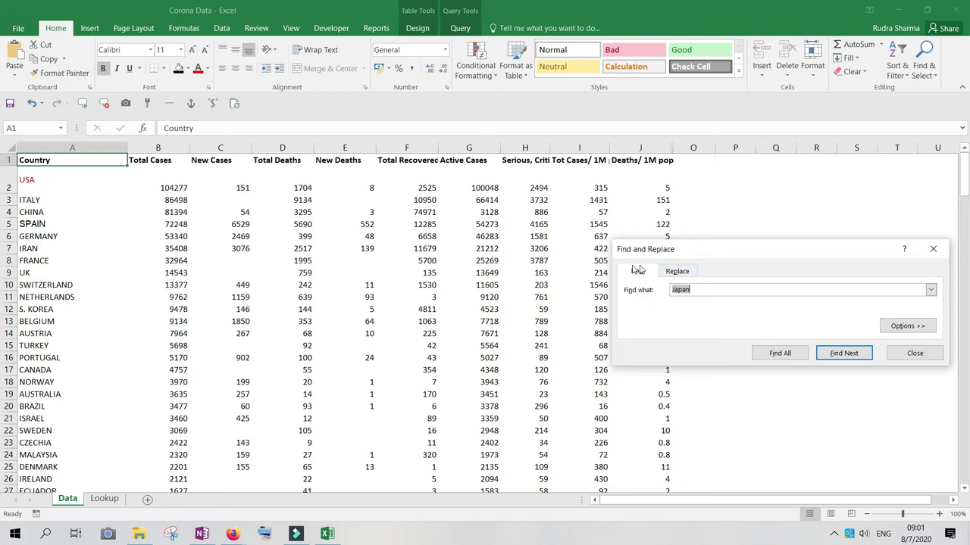
{"action": "left_click", "coordinate": [678, 272]}
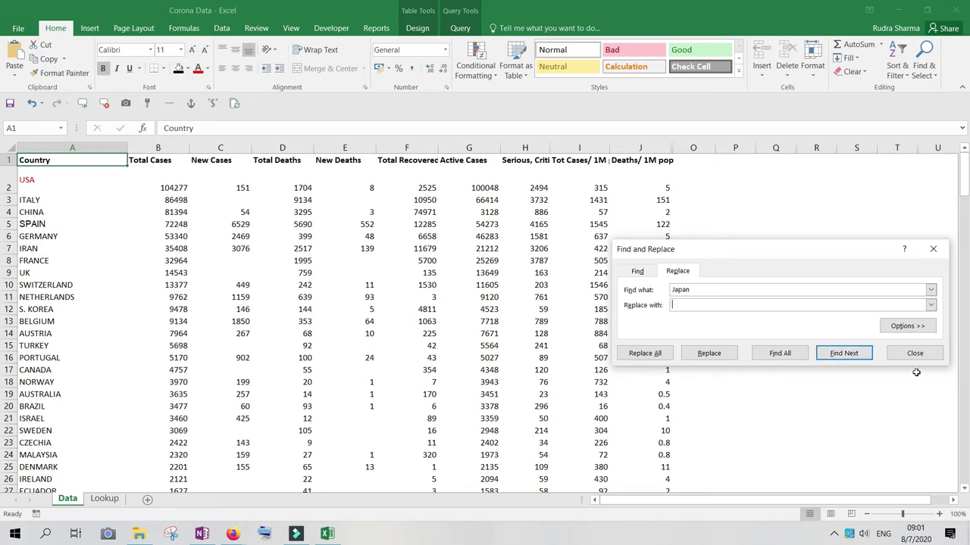
{"action": "left_click", "coordinate": [900, 352]}
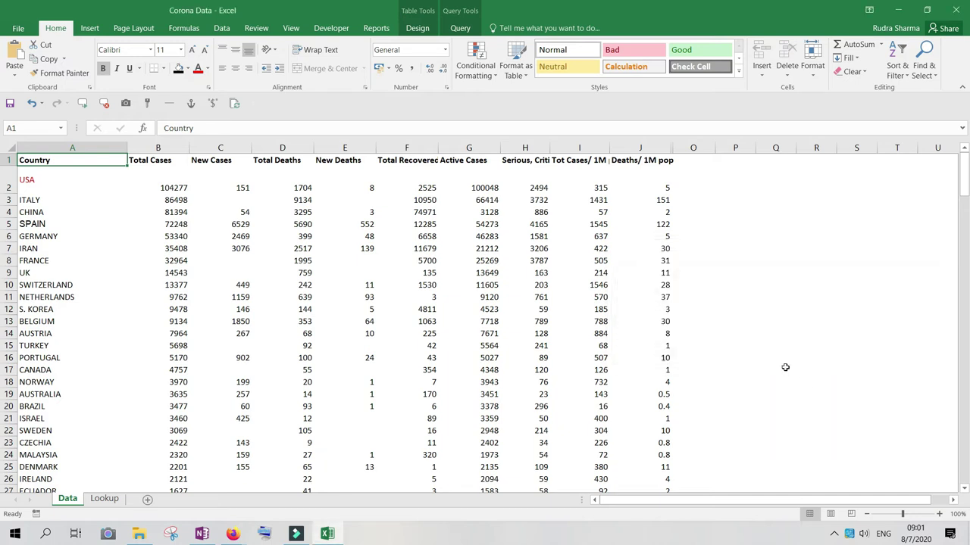
Step: Replace all occurrences of "Japan" with "None" on the Data sheet
{"action": "key", "text": "ctrl+h"}
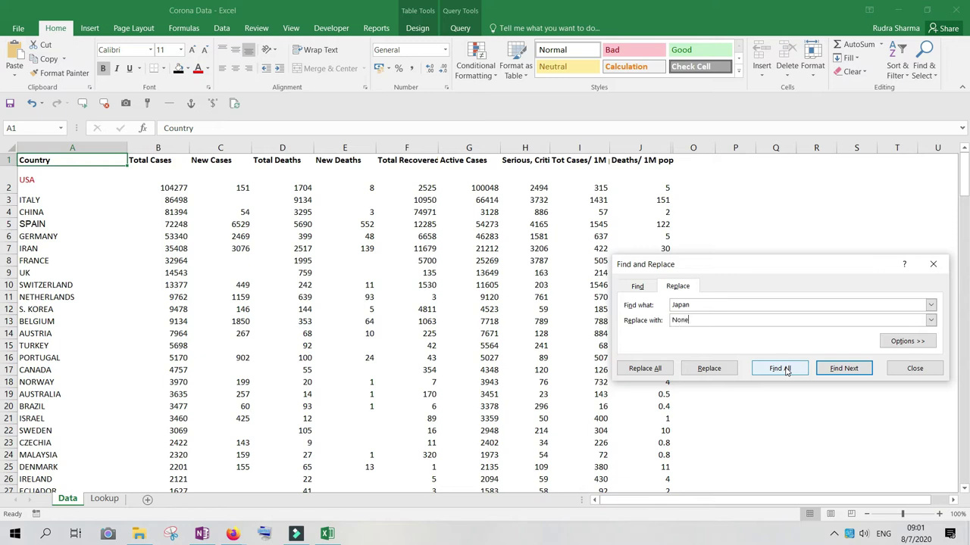
{"action": "left_click", "coordinate": [645, 368]}
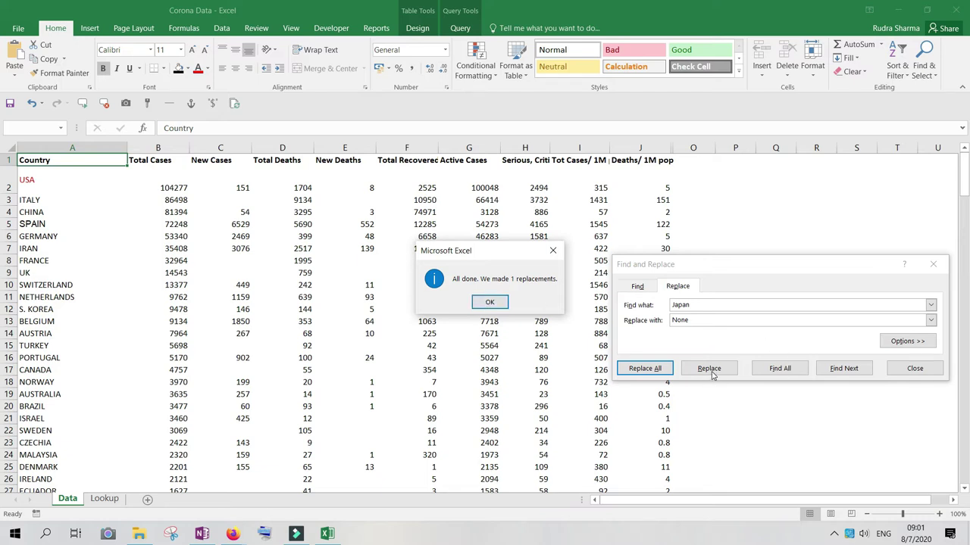
{"action": "left_click", "coordinate": [490, 302]}
{"action": "key", "text": "Escape"}
Step: Check the lesson outline slide in Firefox, return to Excel and go to the Country header cell A1
{"action": "key", "text": "alt+Tab"}
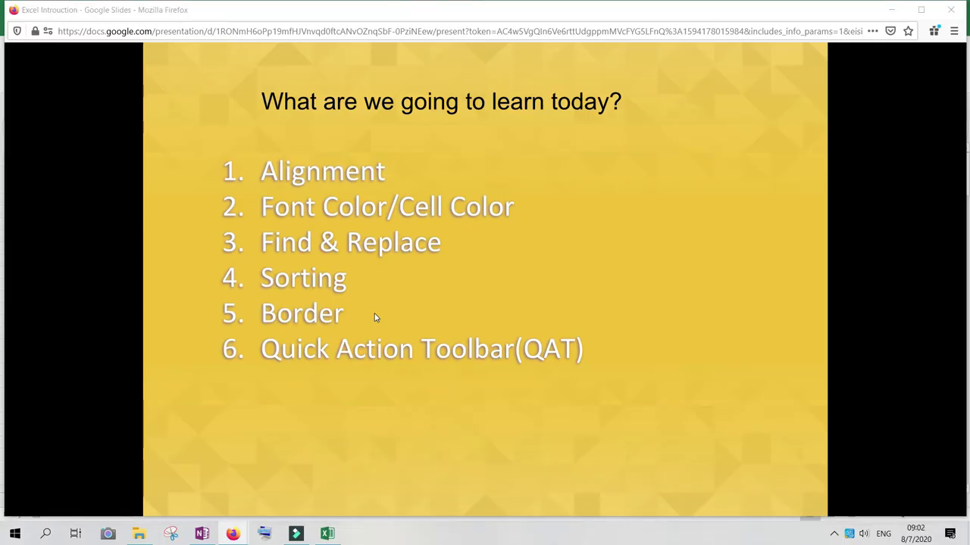
{"action": "key", "text": "alt+Tab"}
{"action": "key", "text": "ctrl+Home"}
{"action": "key", "text": "Down"}
{"action": "key", "text": "Up"}
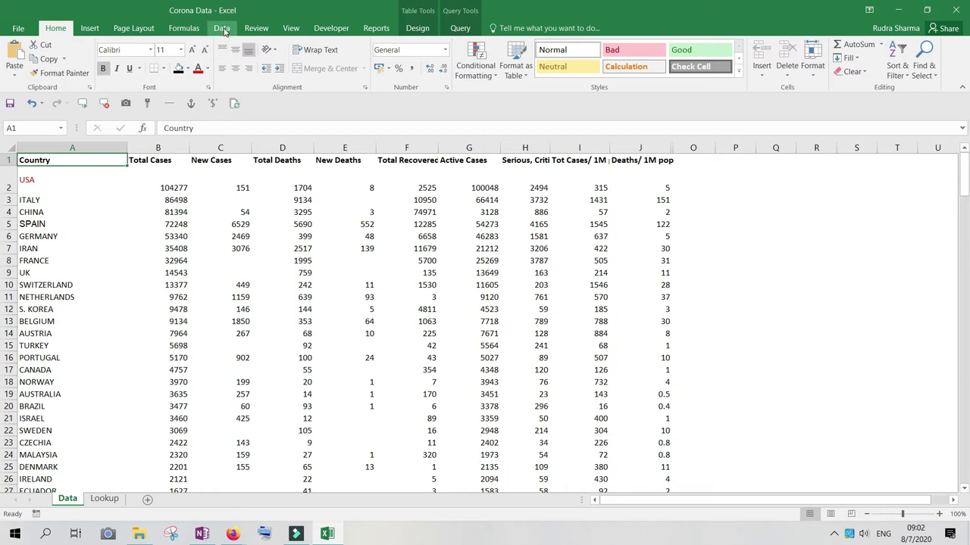
Step: Sort the table by Country from A to Z, followed by a sort from Z to A
{"action": "left_click", "coordinate": [222, 29]}
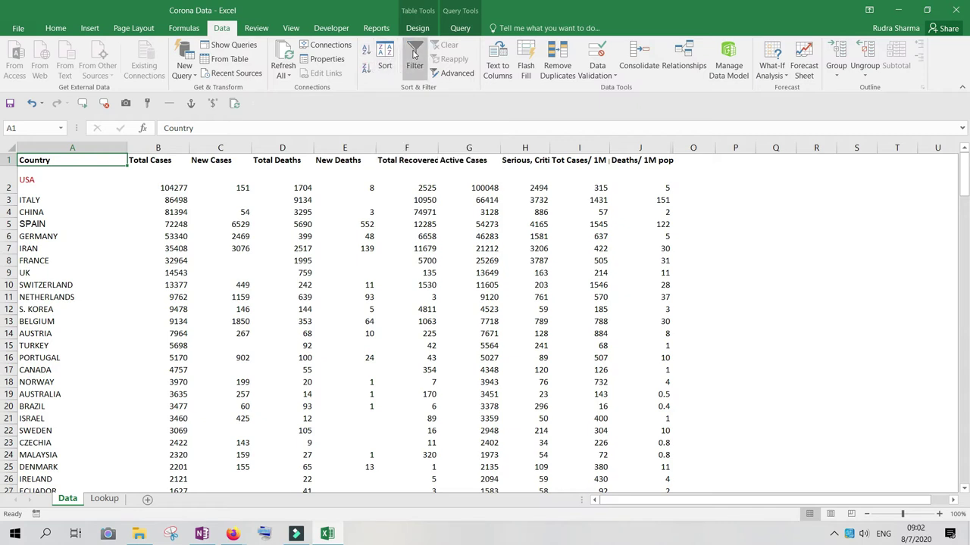
{"action": "left_click", "coordinate": [366, 51]}
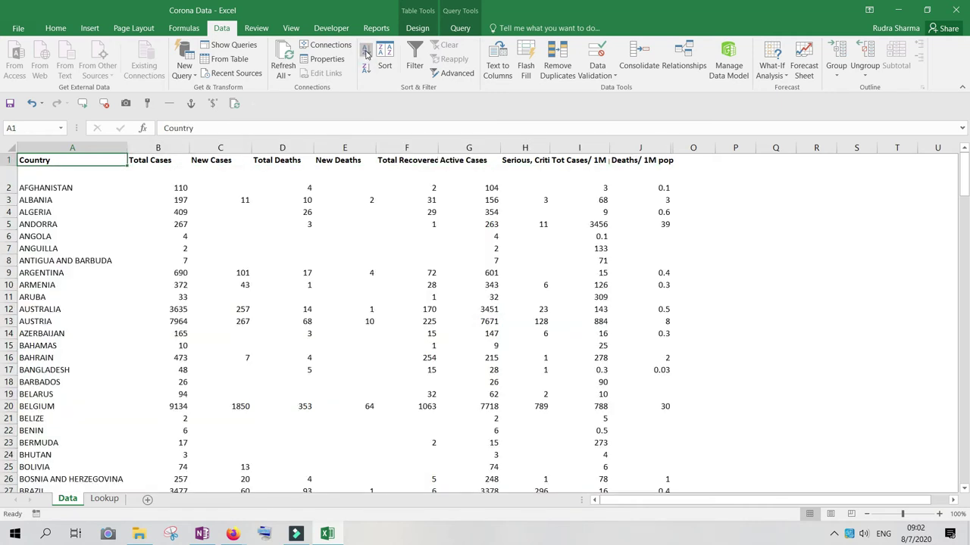
{"action": "left_click", "coordinate": [79, 183]}
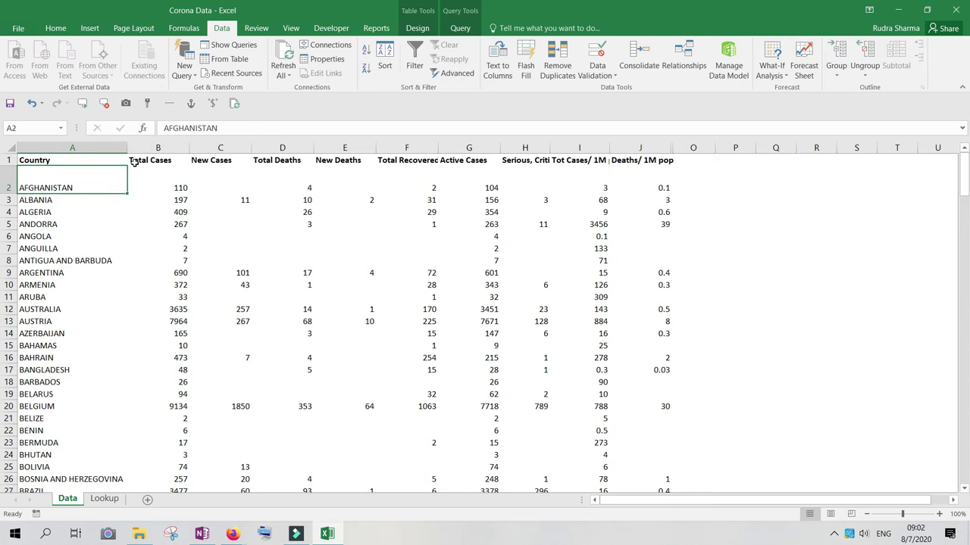
{"action": "left_click", "coordinate": [366, 70]}
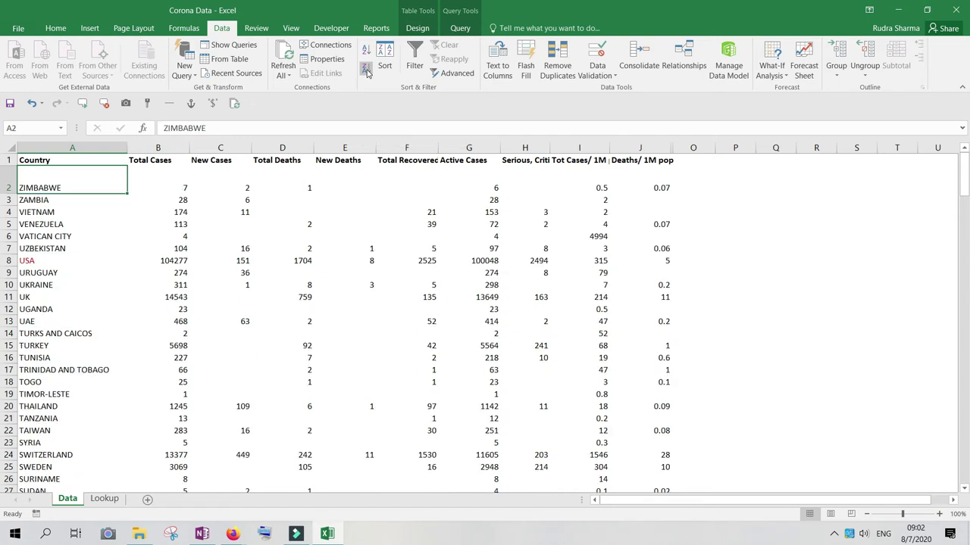
Step: Sort the table by Total Cases from largest to smallest, followed by Total Deaths from smallest to largest
{"action": "left_click", "coordinate": [167, 175]}
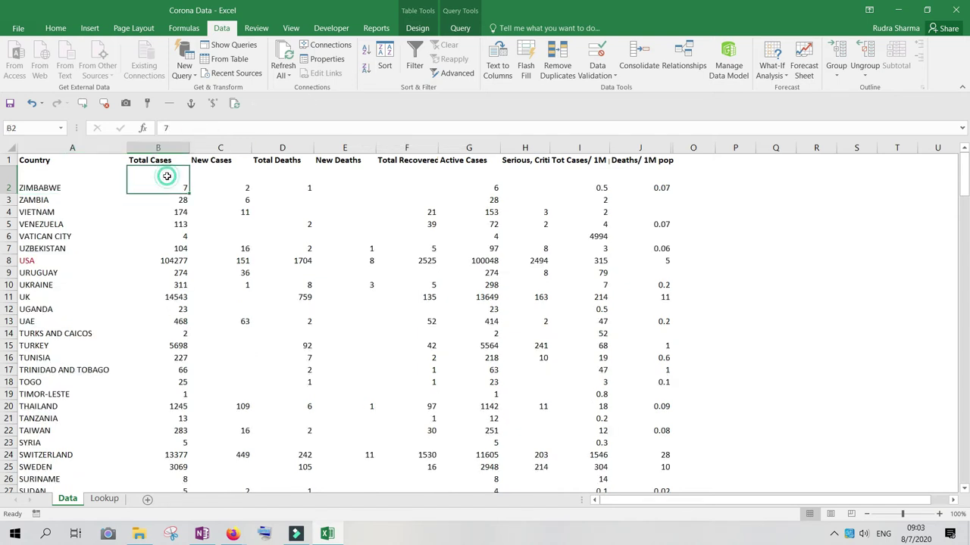
{"action": "left_click", "coordinate": [366, 71]}
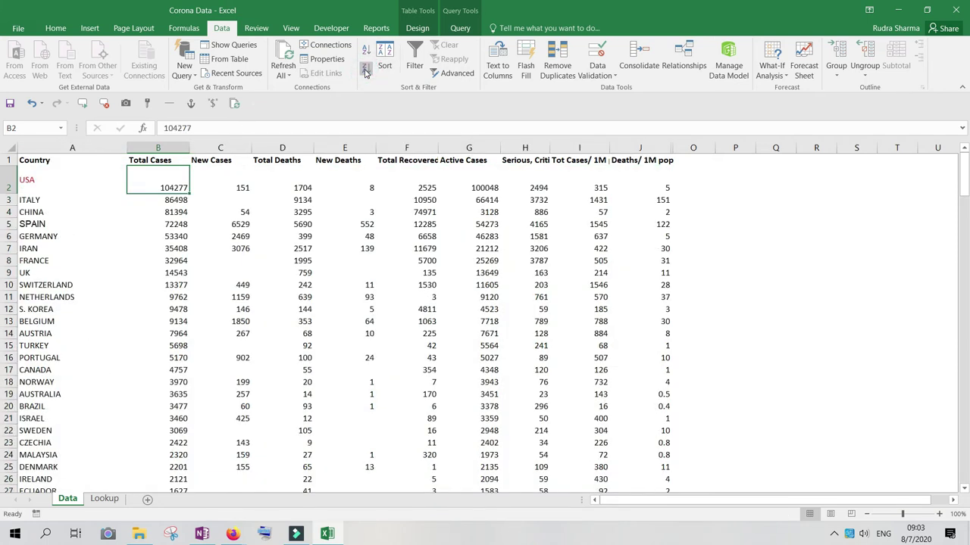
{"action": "left_click", "coordinate": [294, 179]}
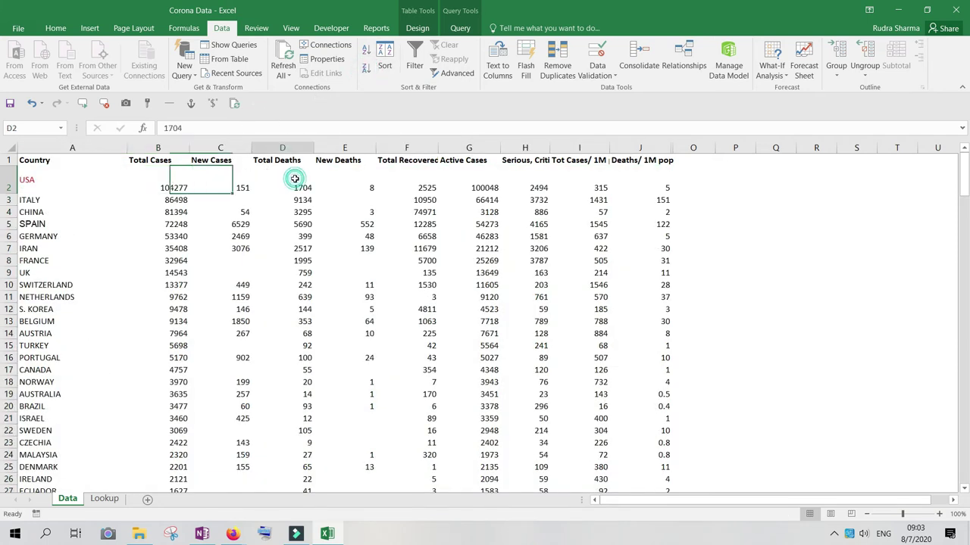
{"action": "left_click", "coordinate": [365, 50]}
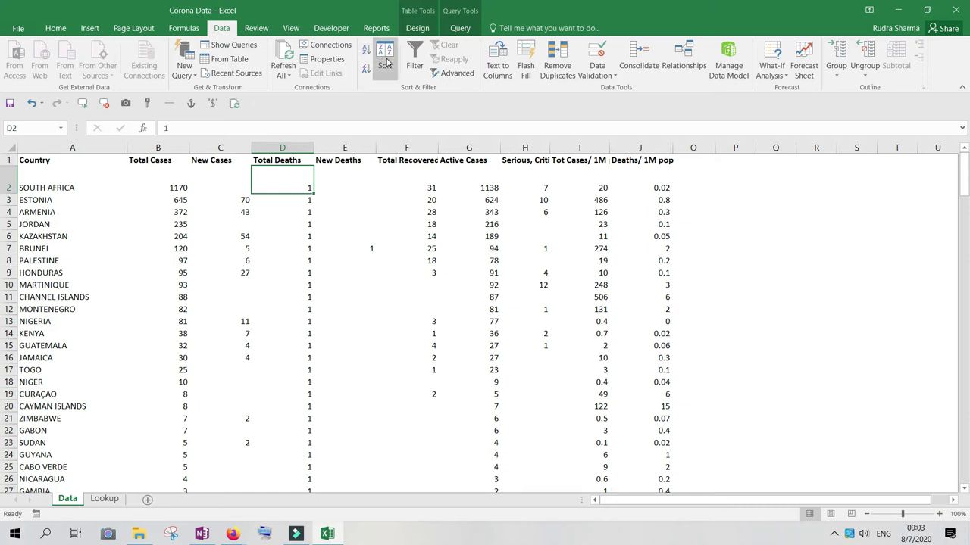
Step: Apply a two-level custom sort: Total Deaths values from largest to smallest, with Country from A to Z as second level
{"action": "left_click", "coordinate": [386, 64]}
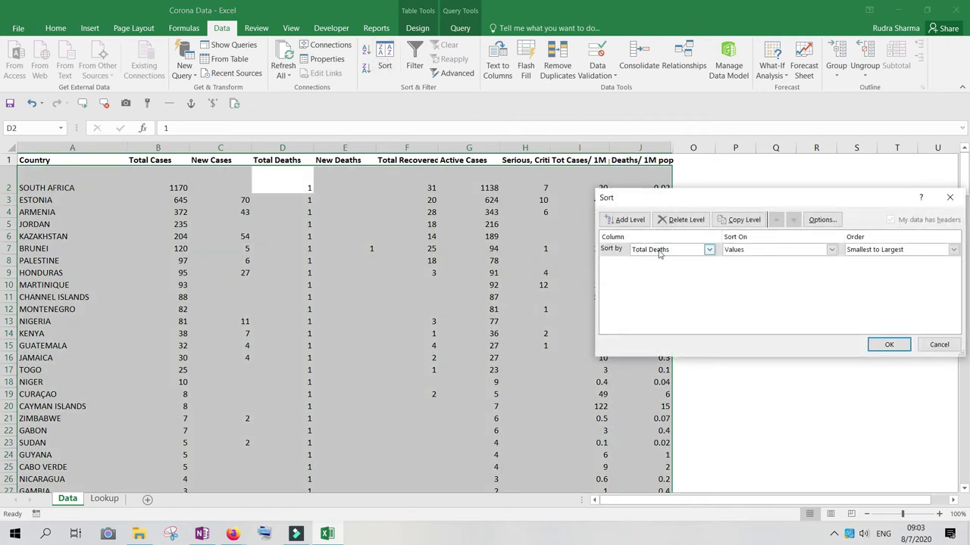
{"action": "left_click", "coordinate": [901, 251]}
{"action": "left_click", "coordinate": [882, 271]}
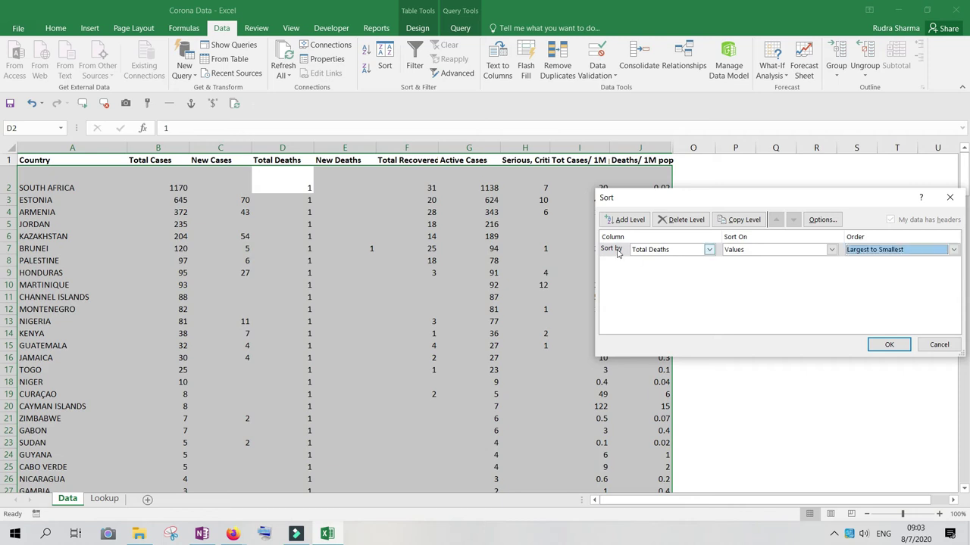
{"action": "left_click", "coordinate": [622, 221]}
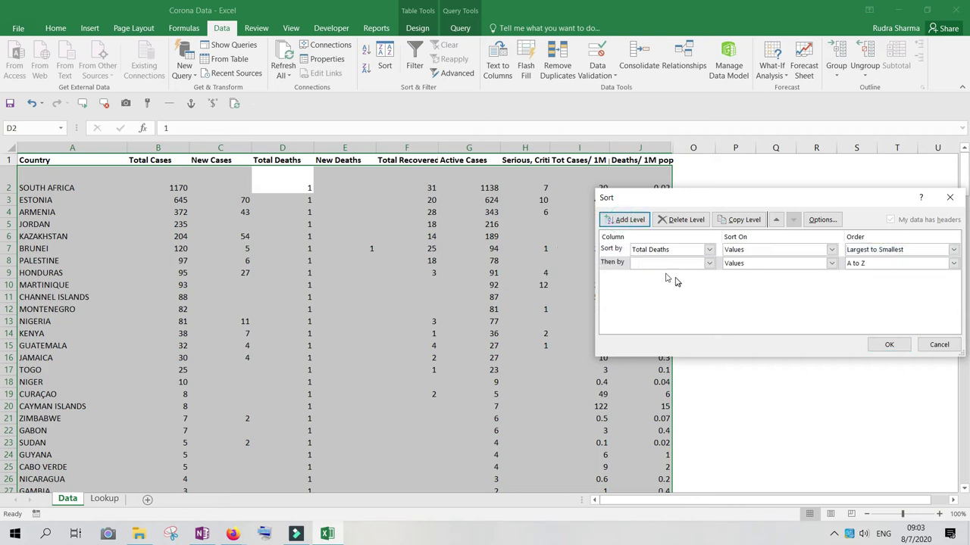
{"action": "left_click", "coordinate": [671, 263]}
{"action": "left_click", "coordinate": [660, 276]}
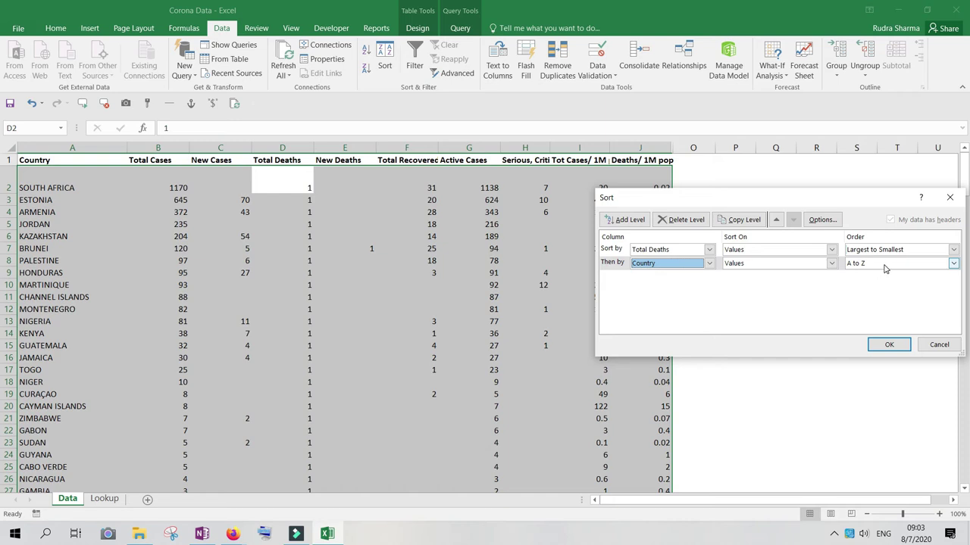
{"action": "left_click", "coordinate": [889, 345]}
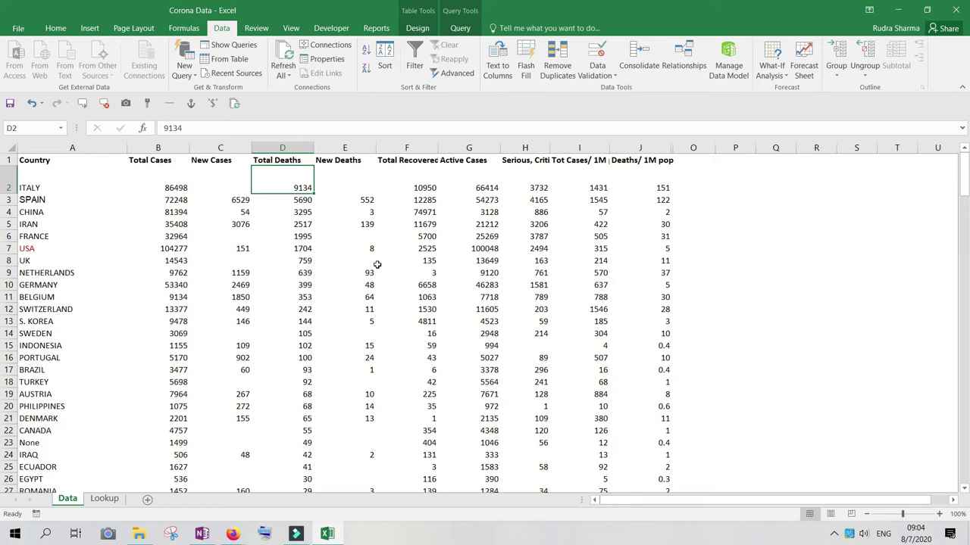
Step: Turn on filtering for the table and view the Total Cases column's sort options, including sorting by color
{"action": "left_click", "coordinate": [415, 57]}
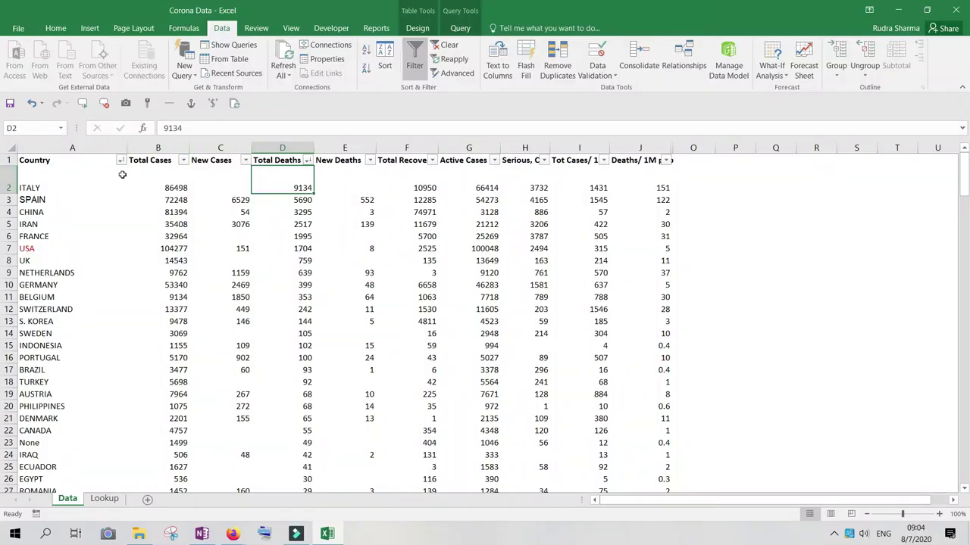
{"action": "left_click", "coordinate": [183, 160]}
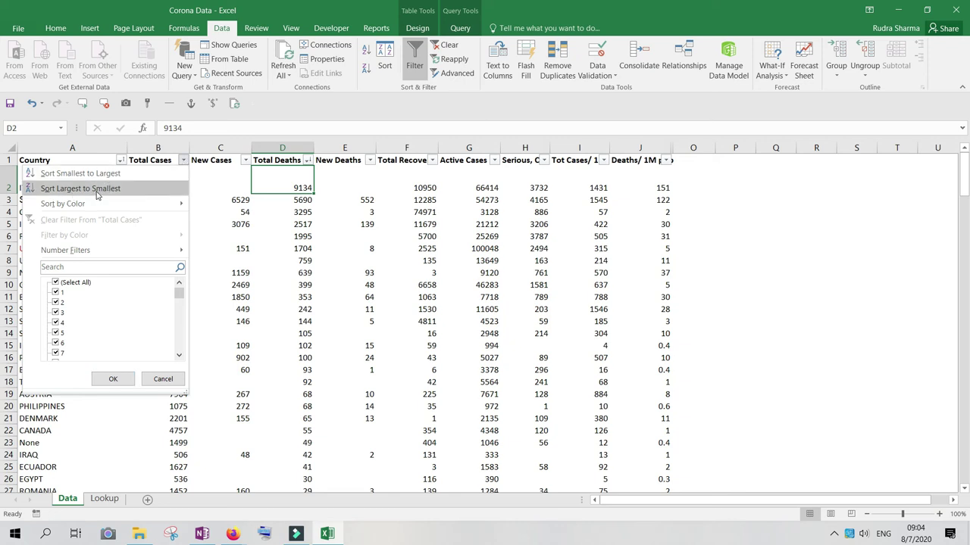
{"action": "mouse_move", "coordinate": [91, 204]}
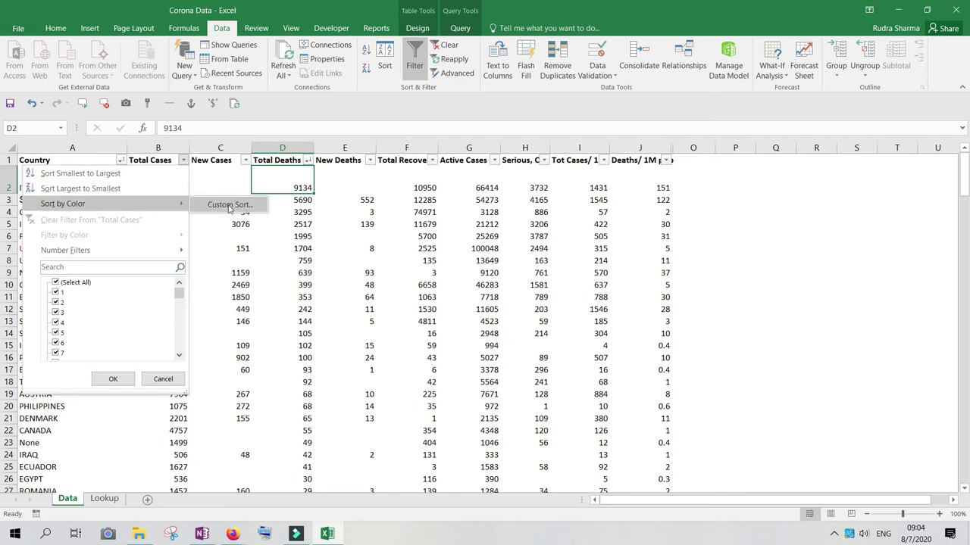
{"action": "left_click", "coordinate": [322, 280]}
Step: Fill the country cells from NETHERLANDS to BRAZIL (A9:A17) with yellow
{"action": "left_click_drag", "start_coordinate": [65, 272], "coordinate": [60, 369]}
{"action": "left_click", "coordinate": [56, 28]}
{"action": "left_click", "coordinate": [178, 68]}
{"action": "left_click", "coordinate": [106, 225]}
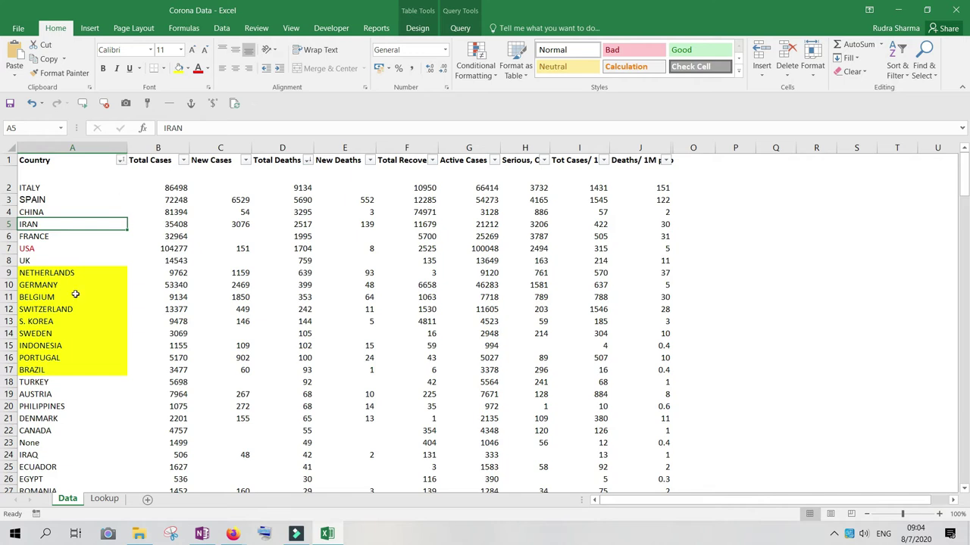
Step: Sort the Country column by cell color with the yellow cells first
{"action": "left_click", "coordinate": [120, 159]}
{"action": "mouse_move", "coordinate": [95, 203]}
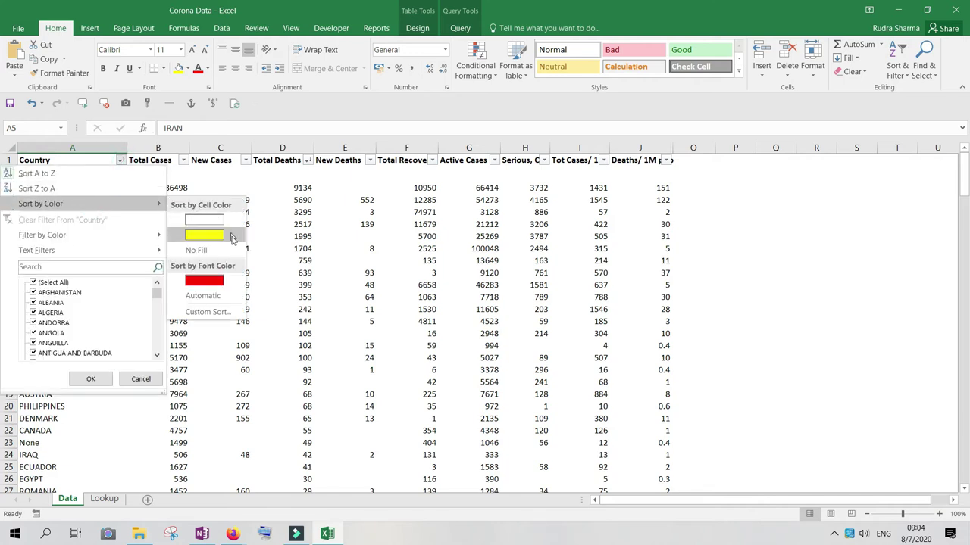
{"action": "left_click", "coordinate": [216, 241]}
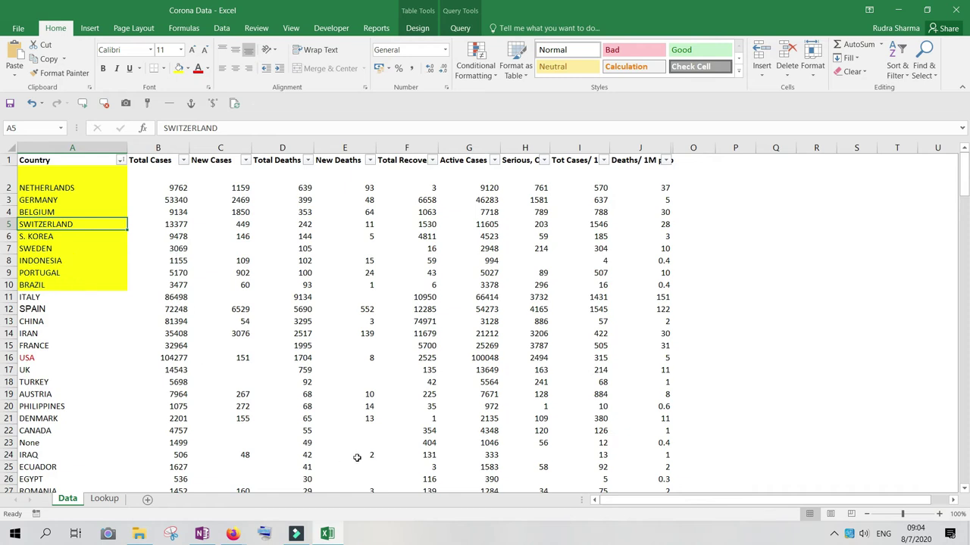
Step: Apply All Borders to the range A2:J18 and remove them again with No Border
{"action": "key", "text": "alt"}
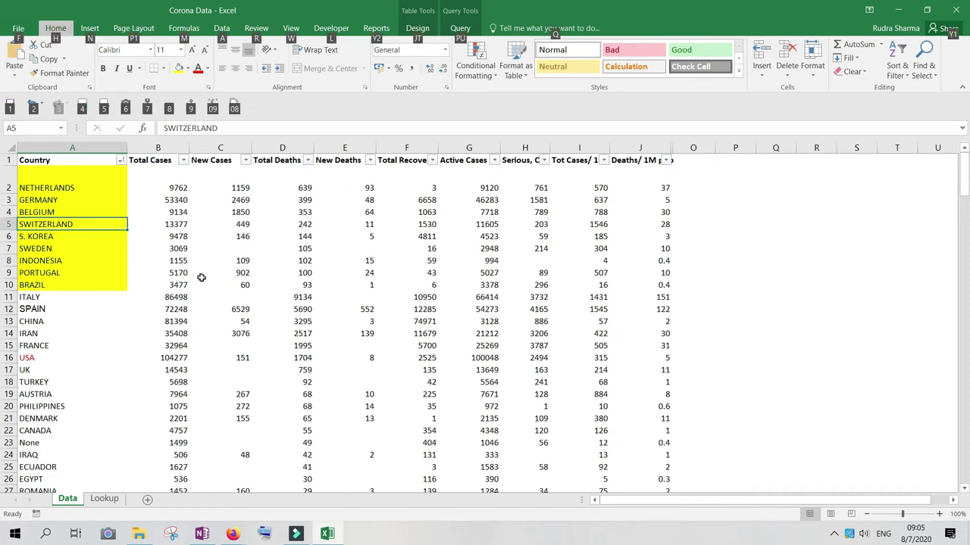
{"action": "left_click", "coordinate": [221, 224]}
{"action": "left_click_drag", "start_coordinate": [68, 184], "coordinate": [631, 386]}
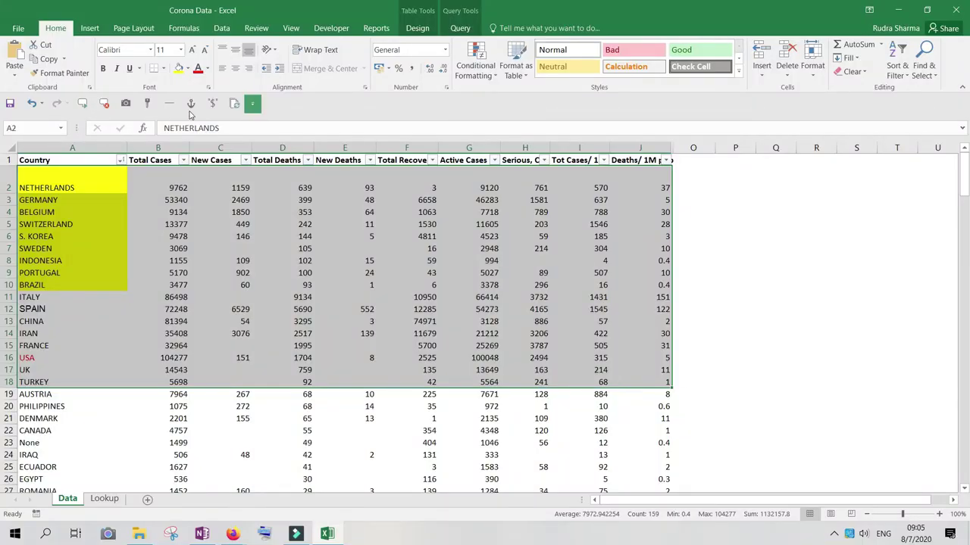
{"action": "left_click", "coordinate": [163, 69]}
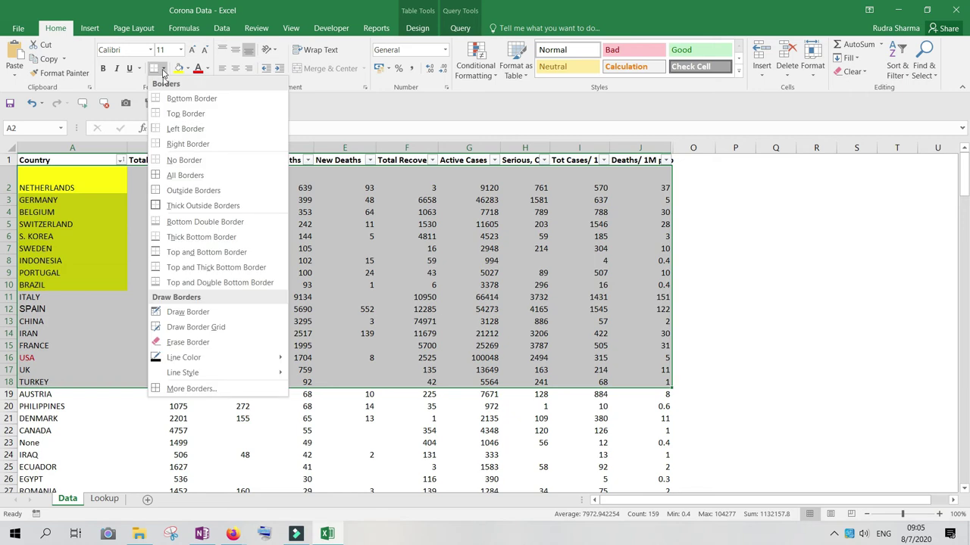
{"action": "left_click", "coordinate": [175, 177]}
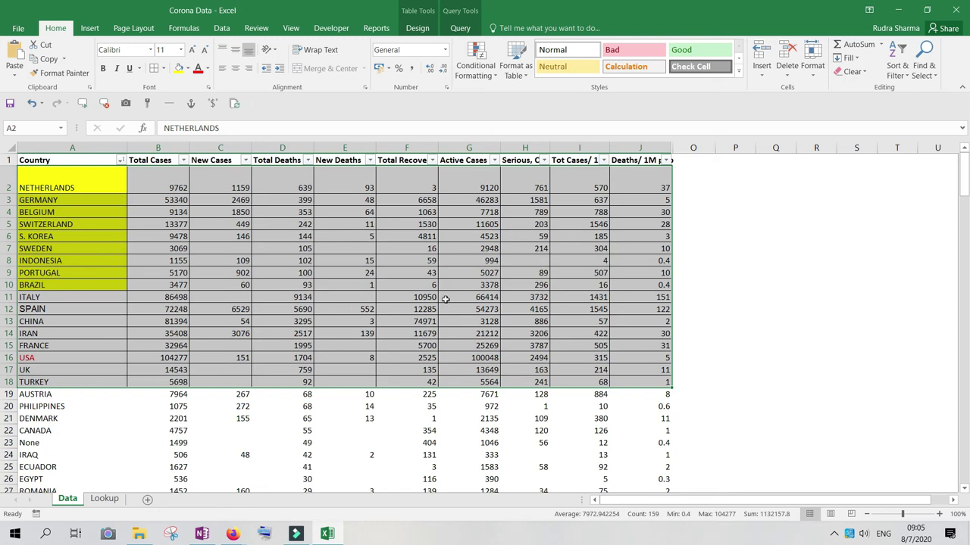
{"action": "left_click", "coordinate": [163, 69]}
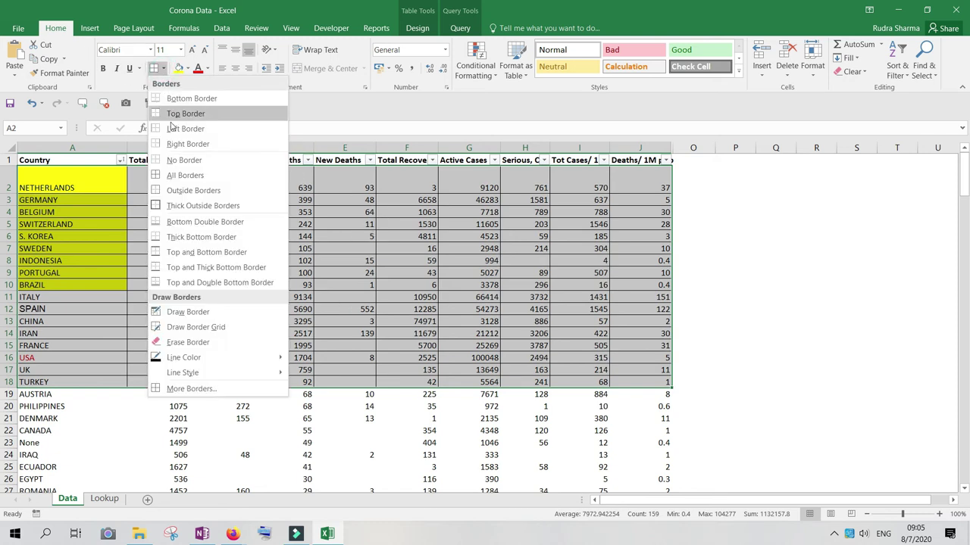
{"action": "left_click", "coordinate": [173, 160]}
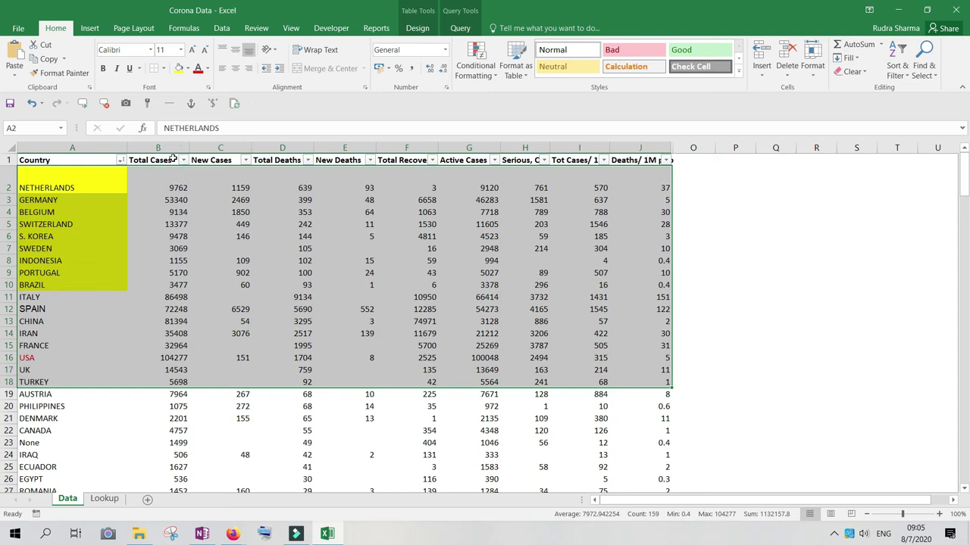
Step: Show the Quick Access Toolbar below the ribbon
{"action": "left_click", "coordinate": [165, 69]}
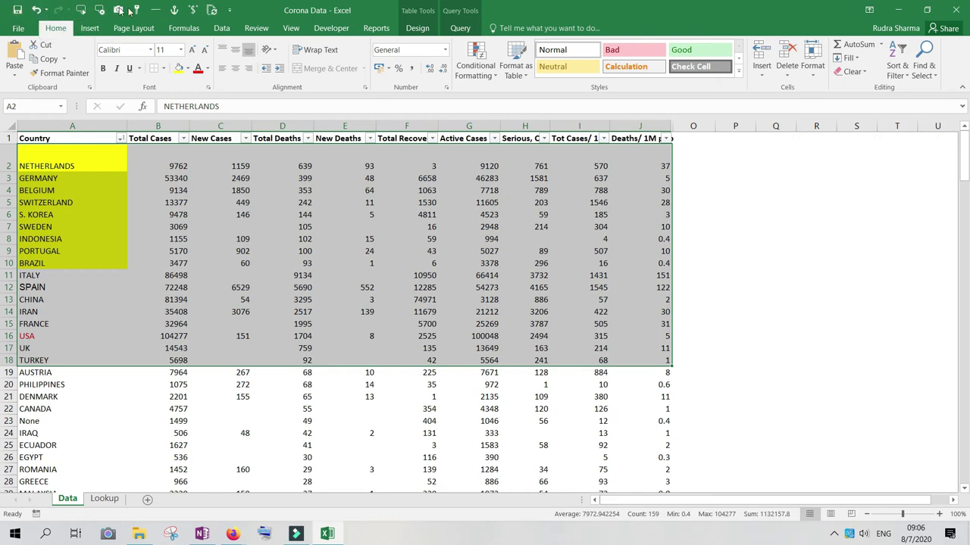
{"action": "left_click", "coordinate": [229, 10]}
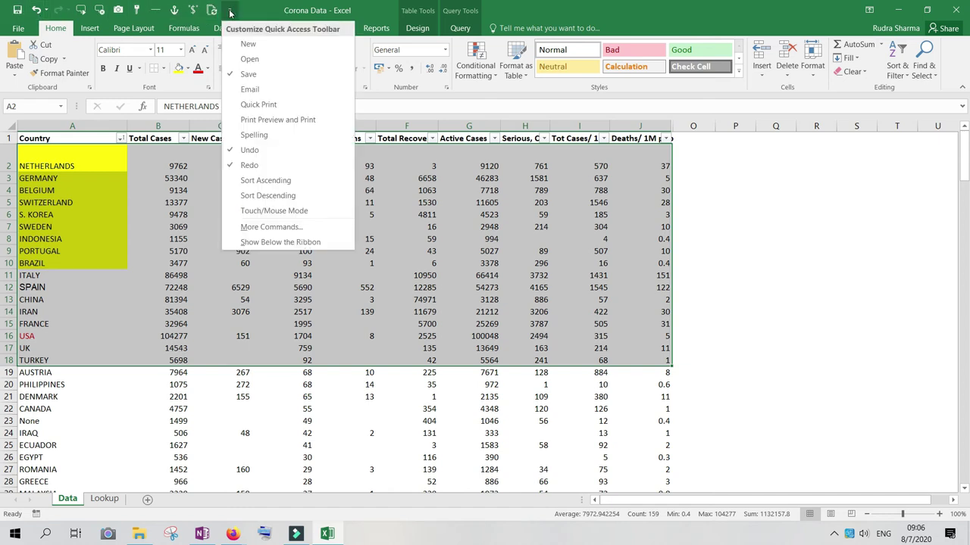
{"action": "left_click", "coordinate": [261, 242]}
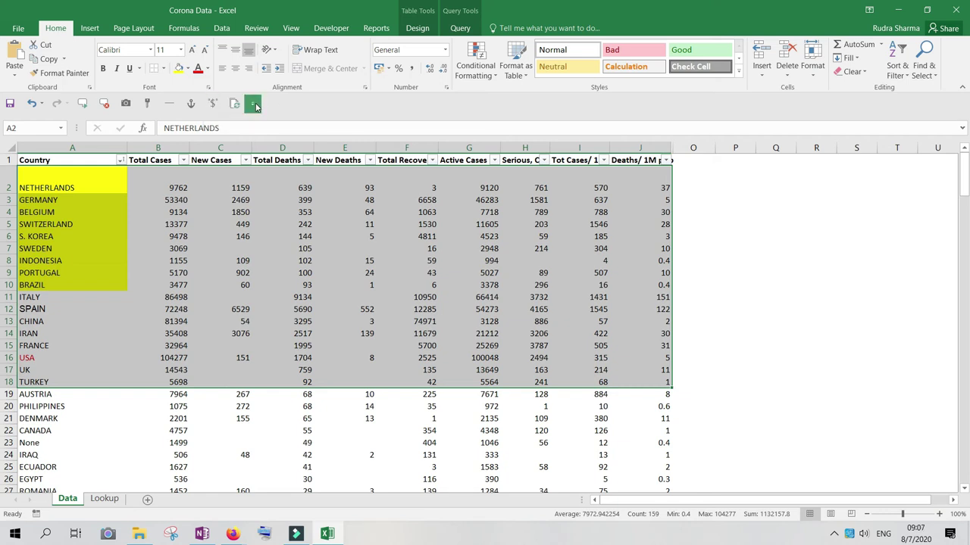
Step: Examine the commands available for the Quick Access Toolbar, including Commands Not in the Ribbon and All Commands, then leave without changes
{"action": "left_click", "coordinate": [254, 106]}
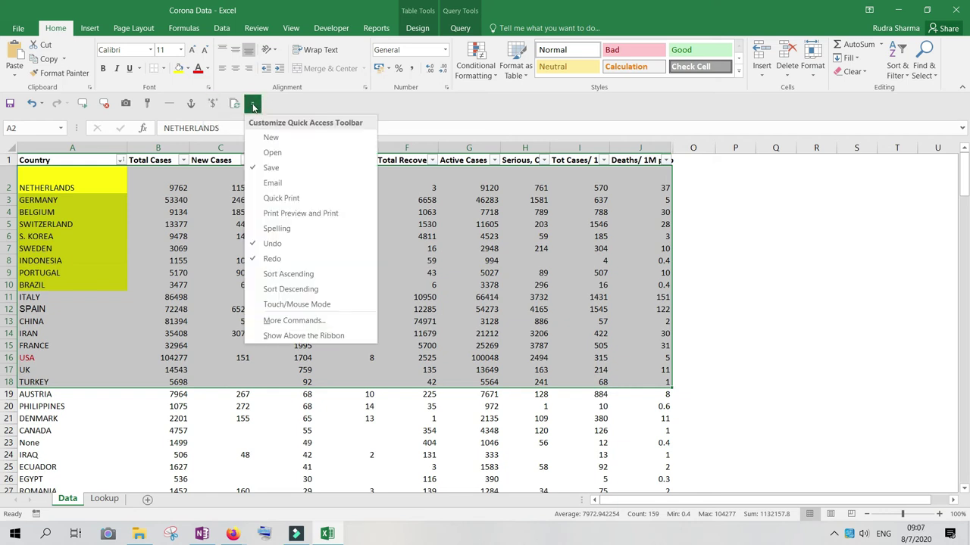
{"action": "left_click", "coordinate": [295, 321]}
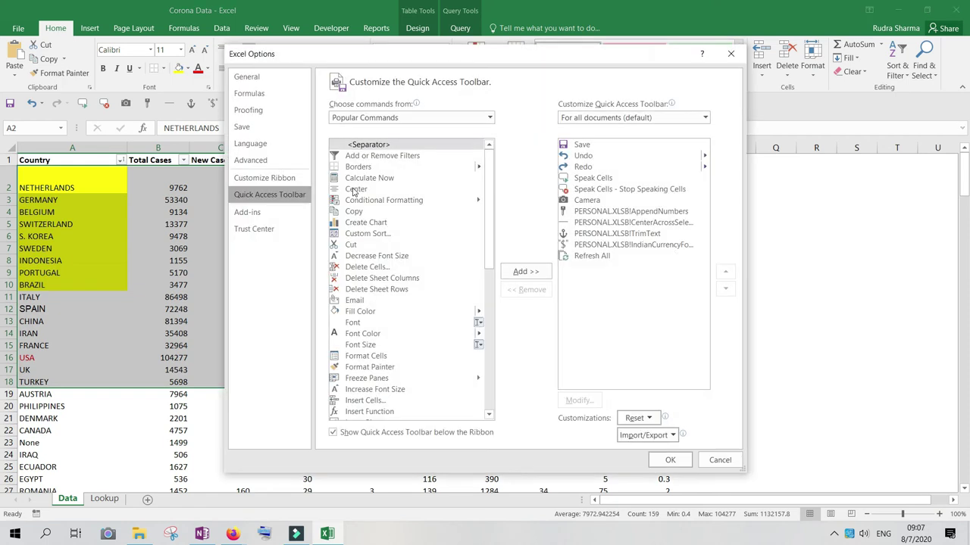
{"action": "left_click", "coordinate": [385, 118]}
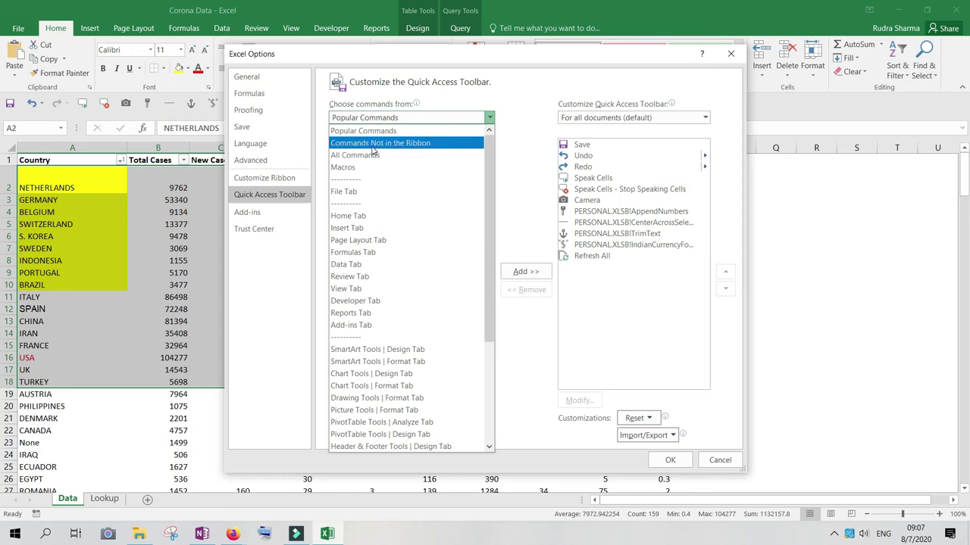
{"action": "left_click", "coordinate": [371, 144]}
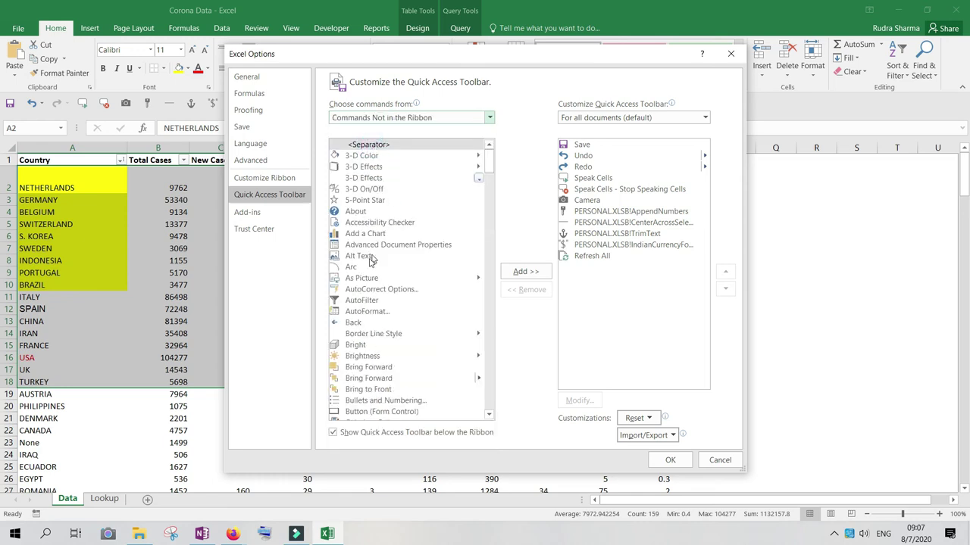
{"action": "scroll", "coordinate": [454, 274], "scroll_direction": "down", "scroll_amount": 7}
{"action": "scroll", "coordinate": [424, 257], "scroll_direction": "down", "scroll_amount": 10}
{"action": "scroll", "coordinate": [434, 248], "scroll_direction": "up", "scroll_amount": 17}
{"action": "left_click", "coordinate": [418, 119]}
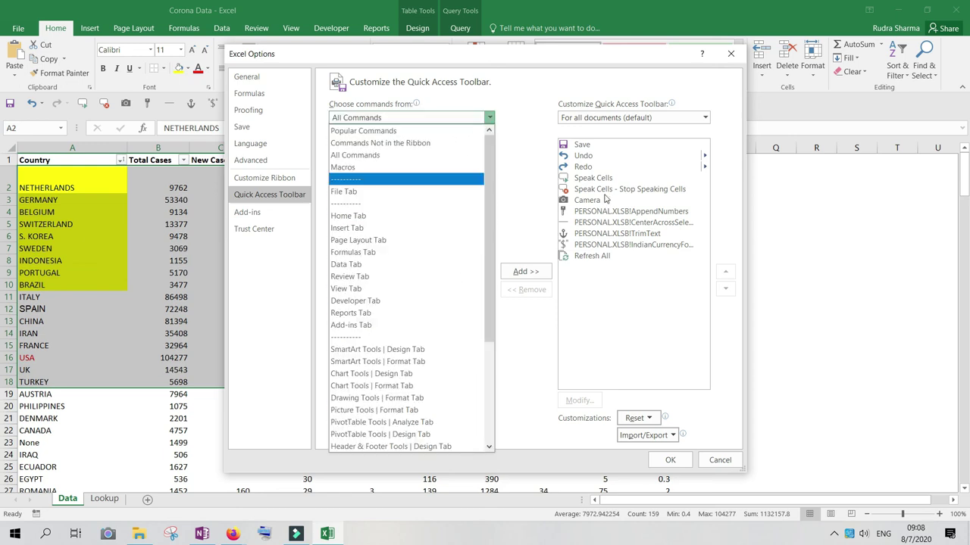
{"action": "left_click", "coordinate": [718, 460]}
Step: Take a Camera picture of the range D3:H14 and place it at the table's last column, starting around row 5
{"action": "left_click", "coordinate": [327, 211]}
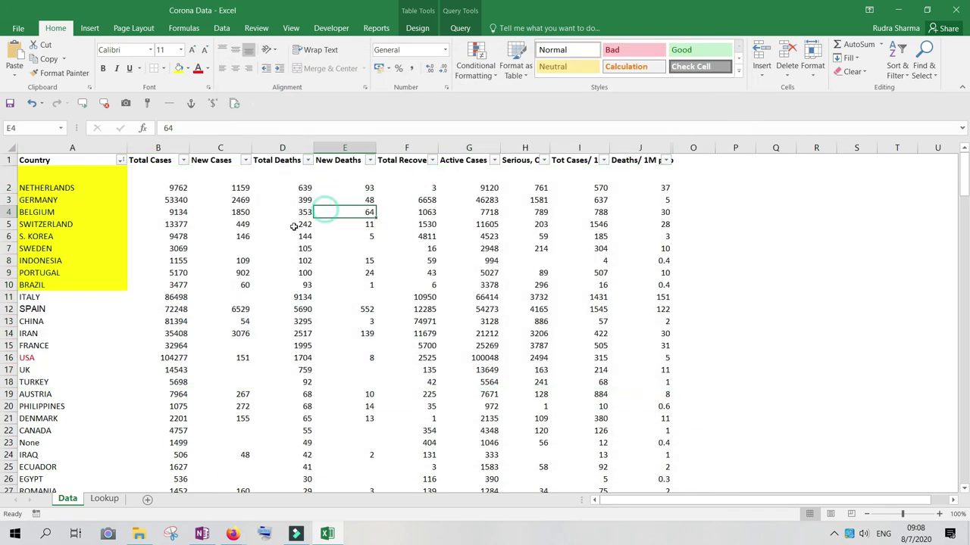
{"action": "left_click_drag", "start_coordinate": [282, 201], "coordinate": [520, 331]}
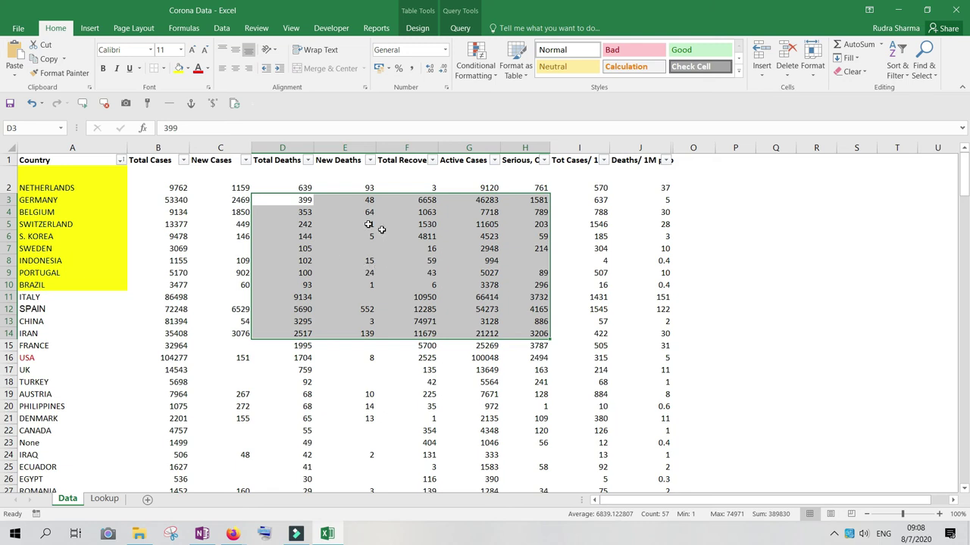
{"action": "left_click", "coordinate": [126, 103]}
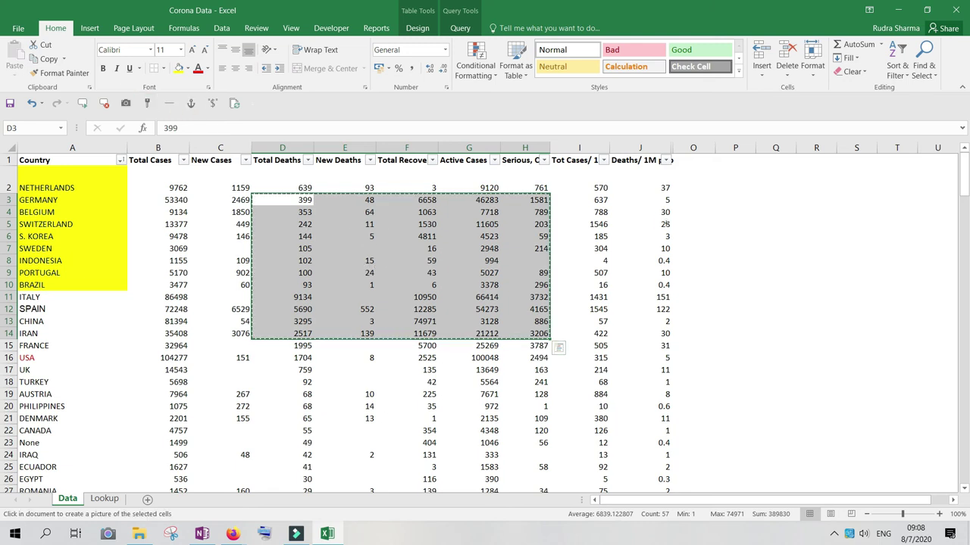
{"action": "left_click", "coordinate": [665, 224]}
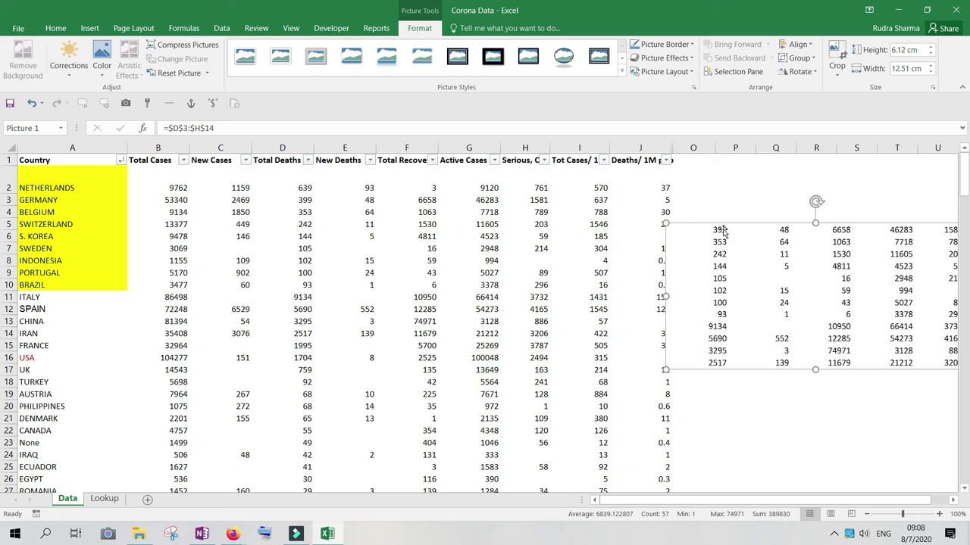
Step: Set Germany's Total Deaths in cell D3 to 500 to test the linked picture
{"action": "left_click", "coordinate": [297, 200]}
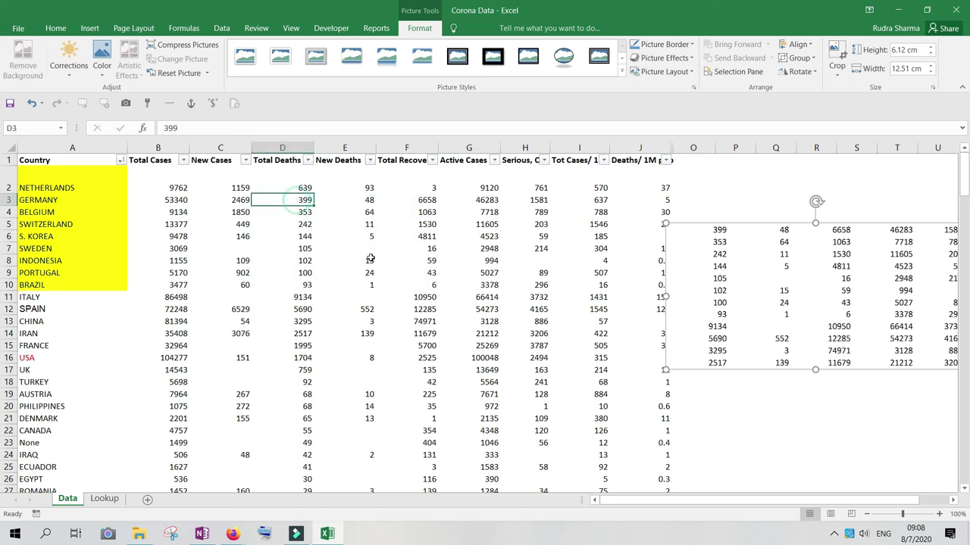
{"action": "type", "text": "500"}
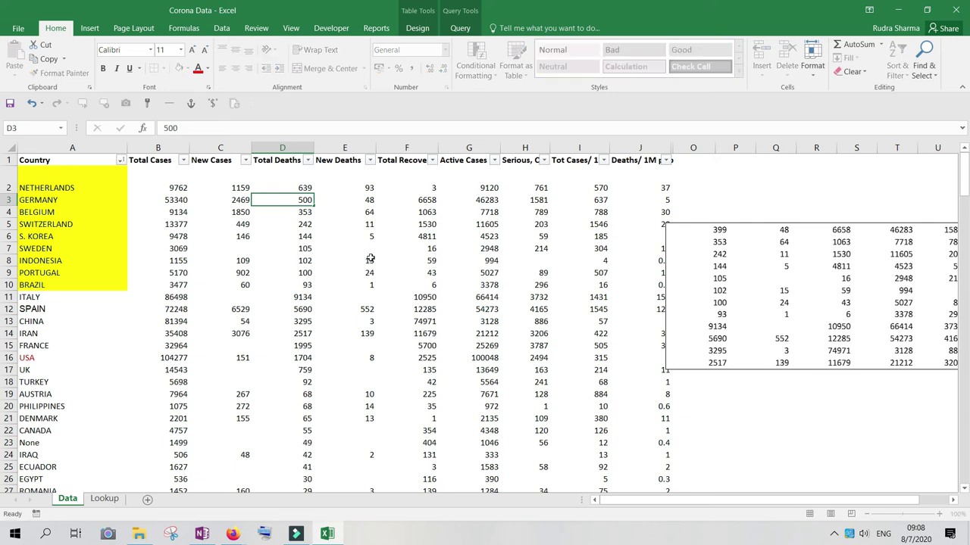
{"action": "key", "text": "Return"}
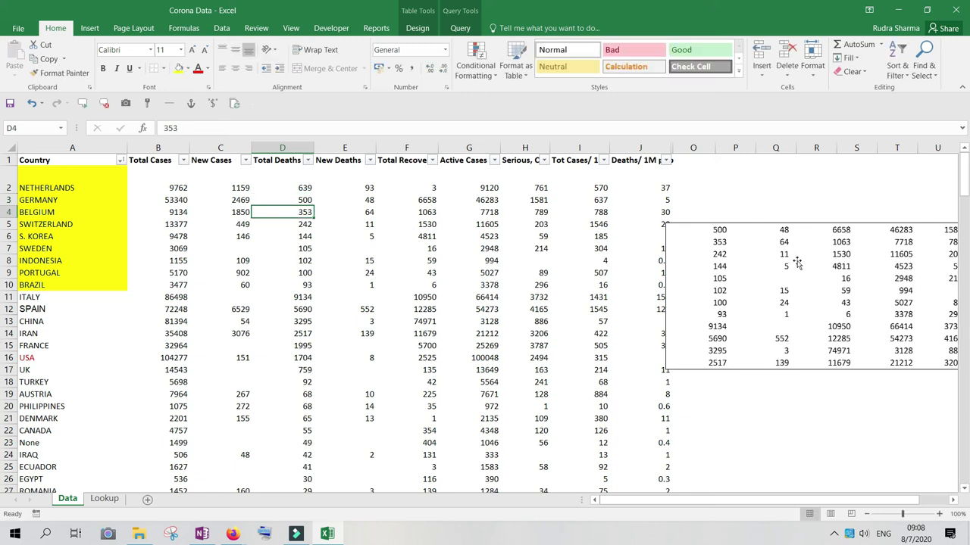
Step: Undo the change to cell D3 and remove the Camera picture from the sheet
{"action": "key", "text": "ctrl+z"}
{"action": "key", "text": "ctrl+z"}
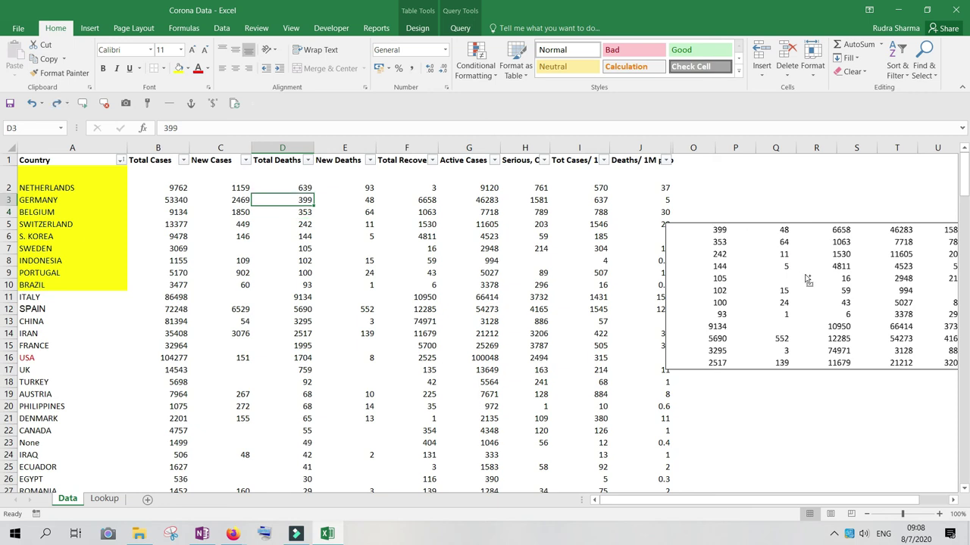
{"action": "key", "text": "Escape"}
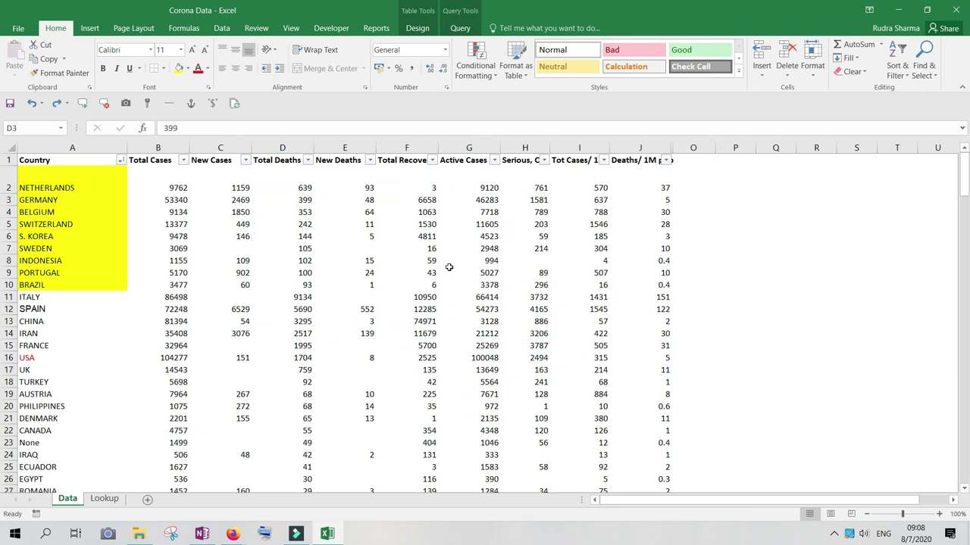